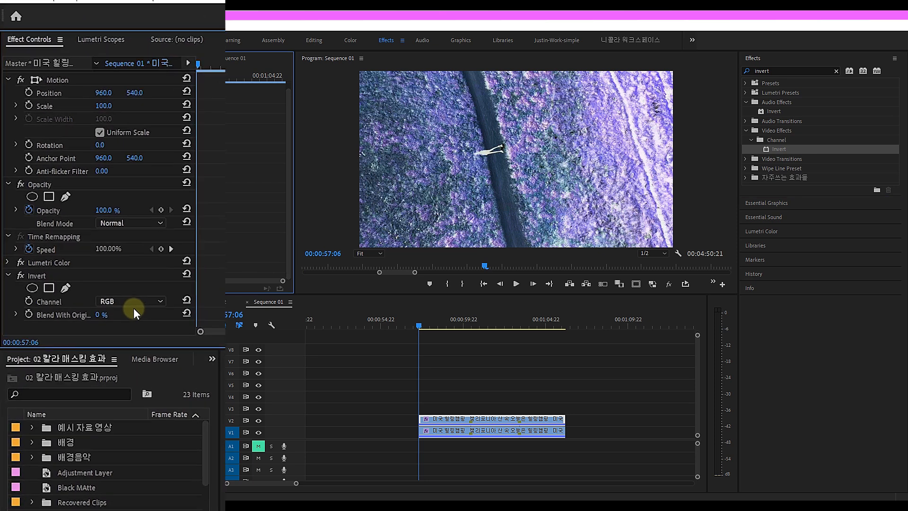
Set the V2 clip's Invert channel to Quadrature Chrominance and its opacity blend mode to Overlay
left_click(91, 265)
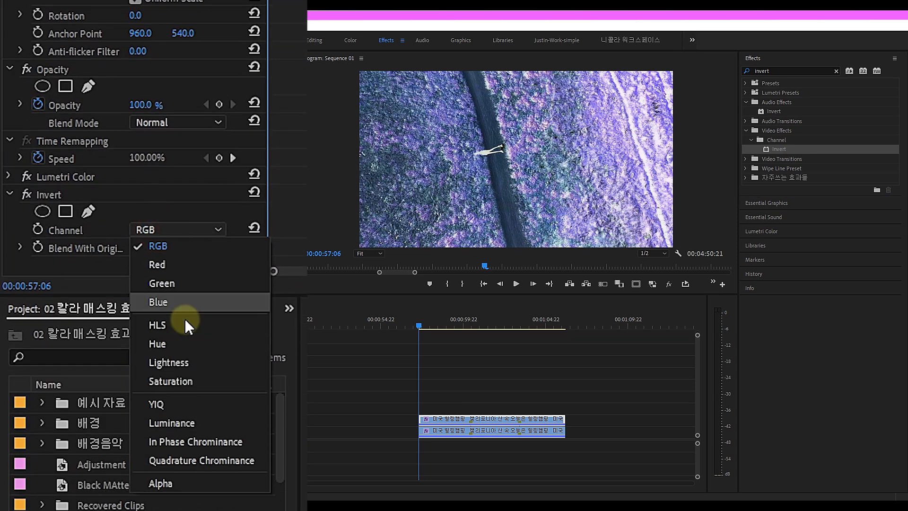
left_click(197, 455)
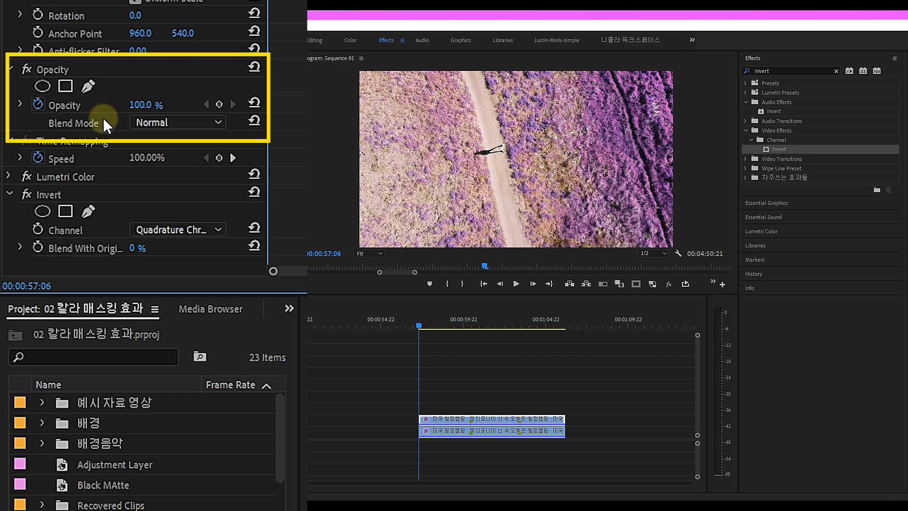
left_click(192, 121)
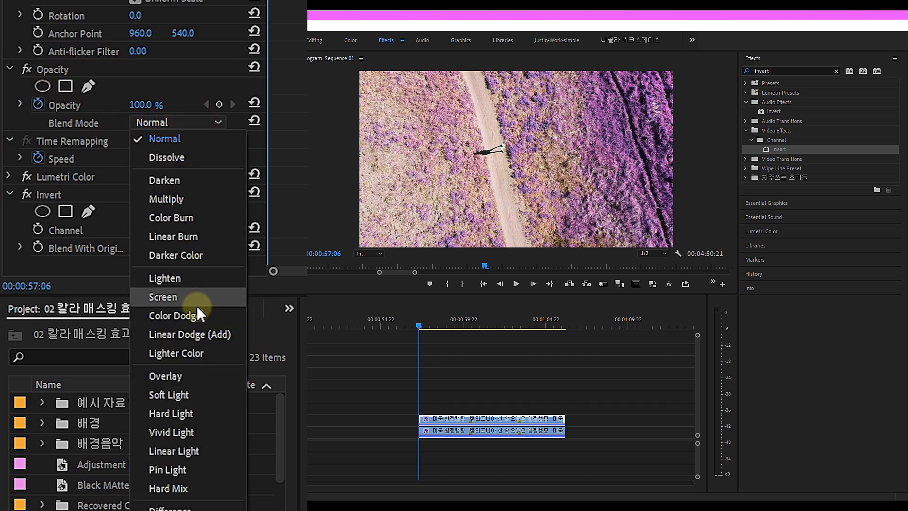
left_click(195, 377)
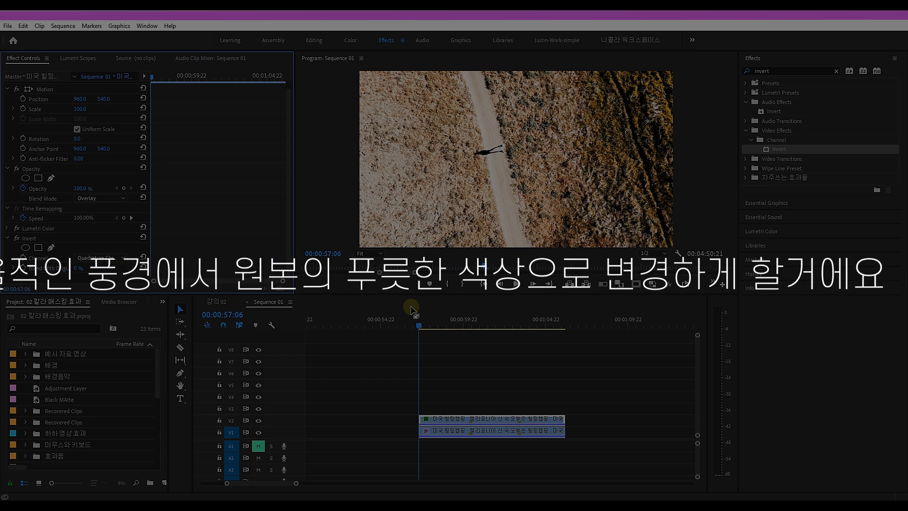
Duplicate the original V1 clip onto V3, directly above the inverted clip
left_click(437, 432)
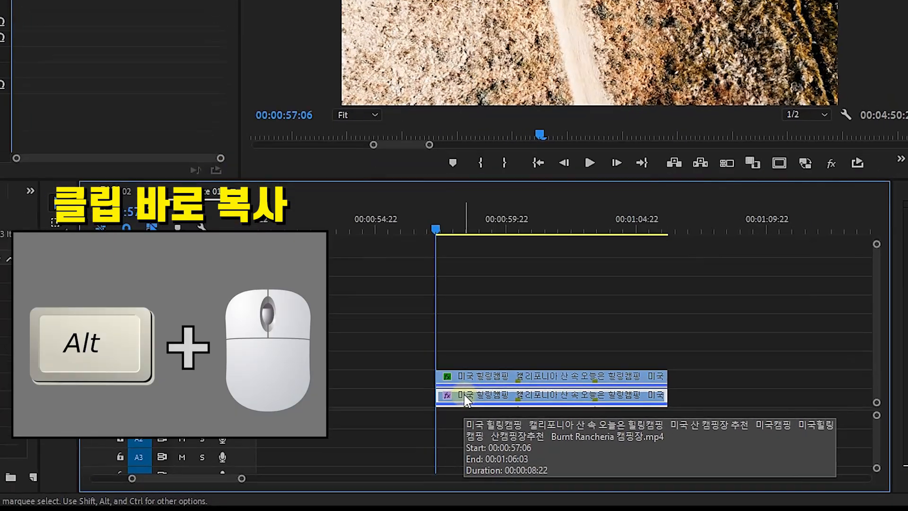
left_click_drag(436, 430, 436, 430)
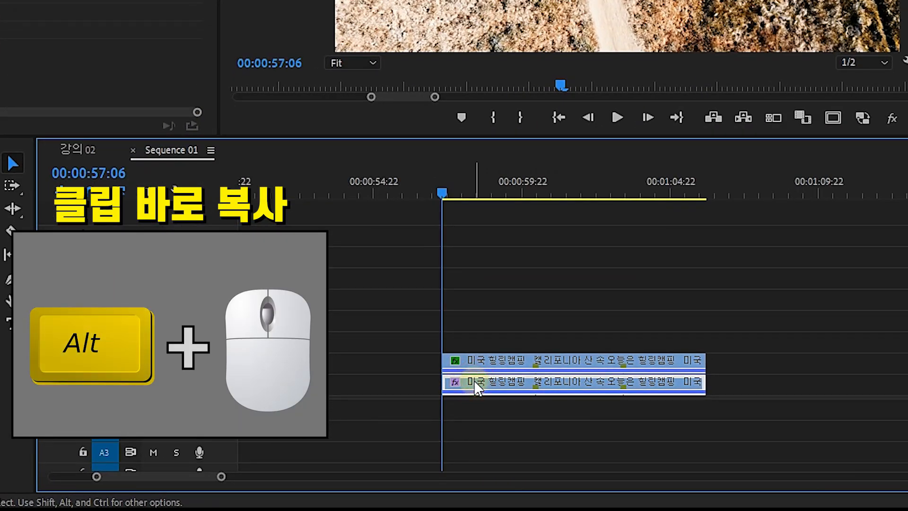
left_click_drag(473, 379, 478, 346)
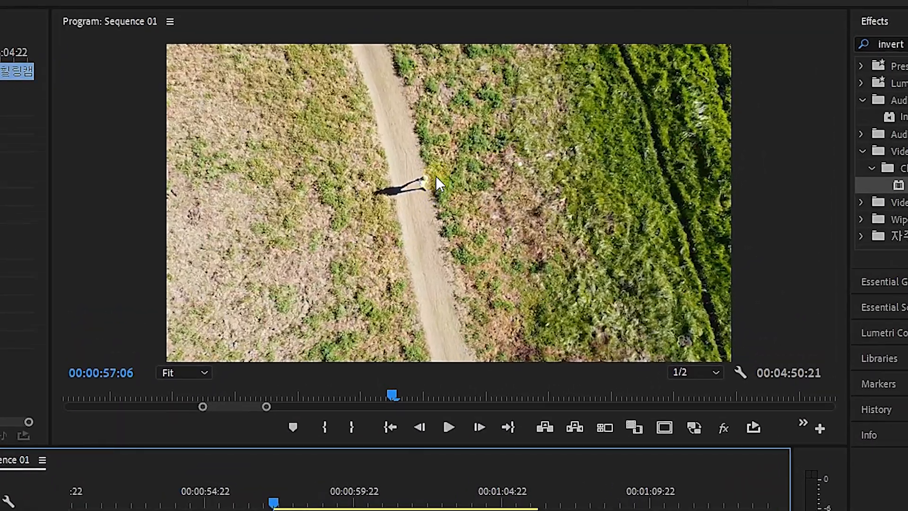
Draw a small circle over the person at 00:01:00:09 with the Ellipse tool and centre its anchor point in the shape
key("space")
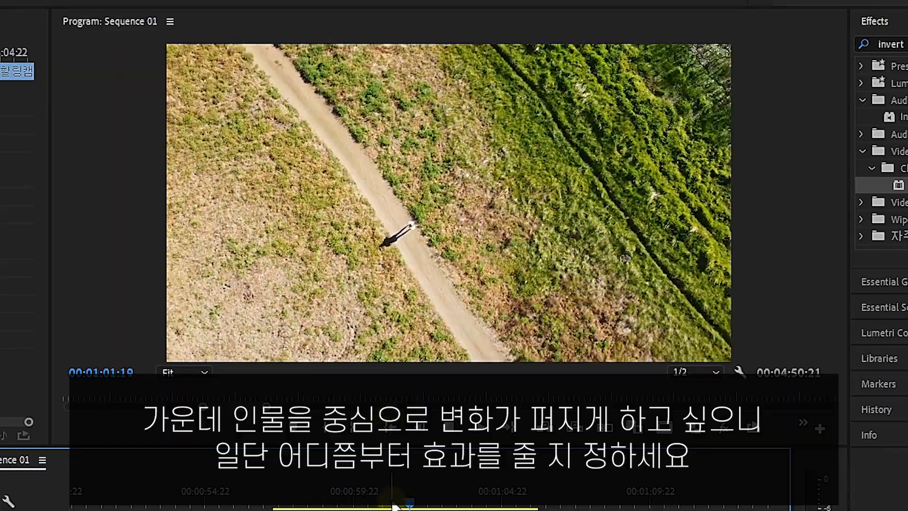
left_click(306, 502)
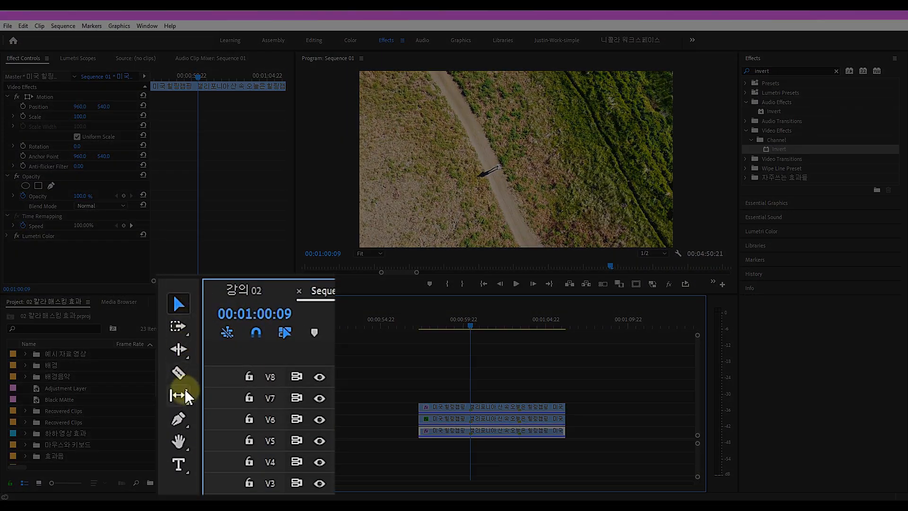
left_click(186, 422)
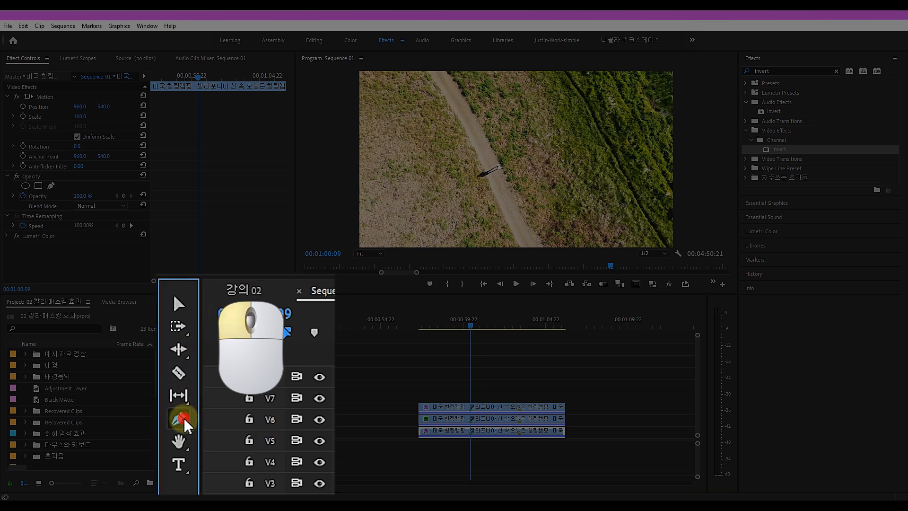
left_click_drag(187, 423, 282, 458)
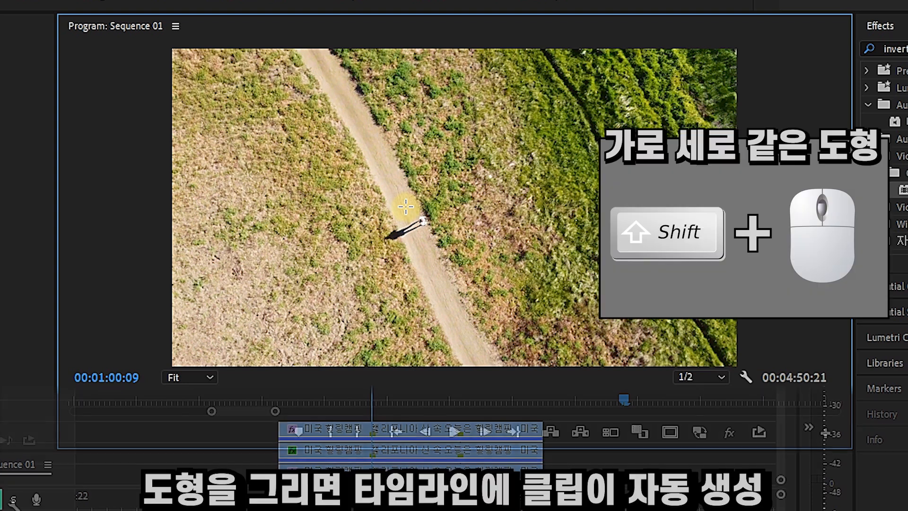
left_click_drag(405, 206, 452, 238)
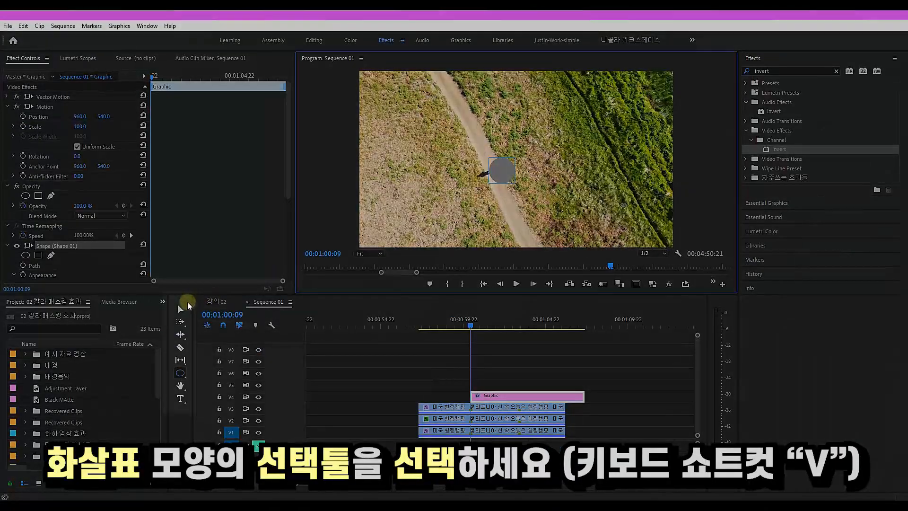
left_click(191, 247)
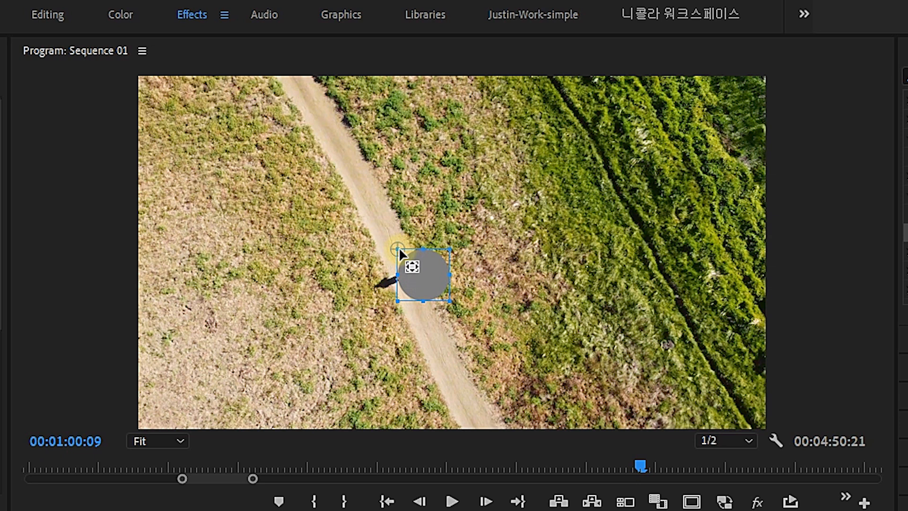
left_click_drag(398, 246, 426, 275)
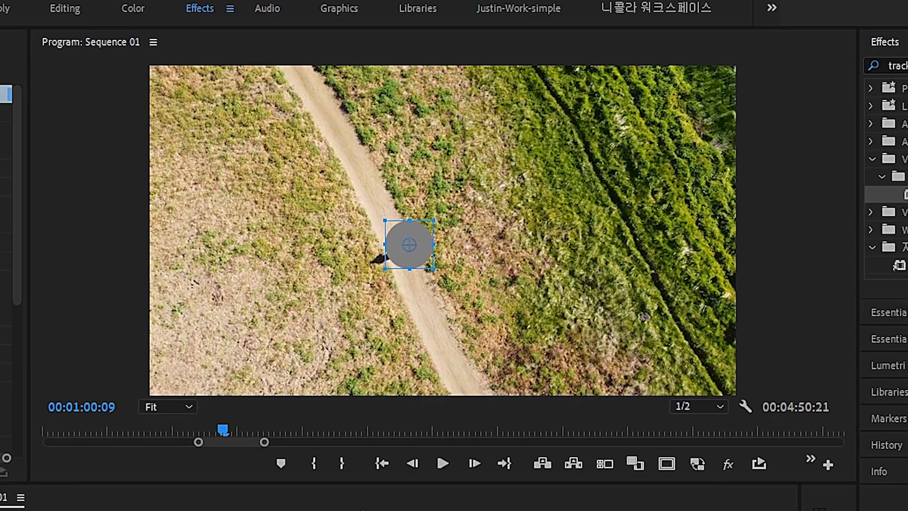
Check the circle against the moving footage and set the graphic clip's opacity blend mode to Multiply
left_click_drag(353, 450, 387, 441)
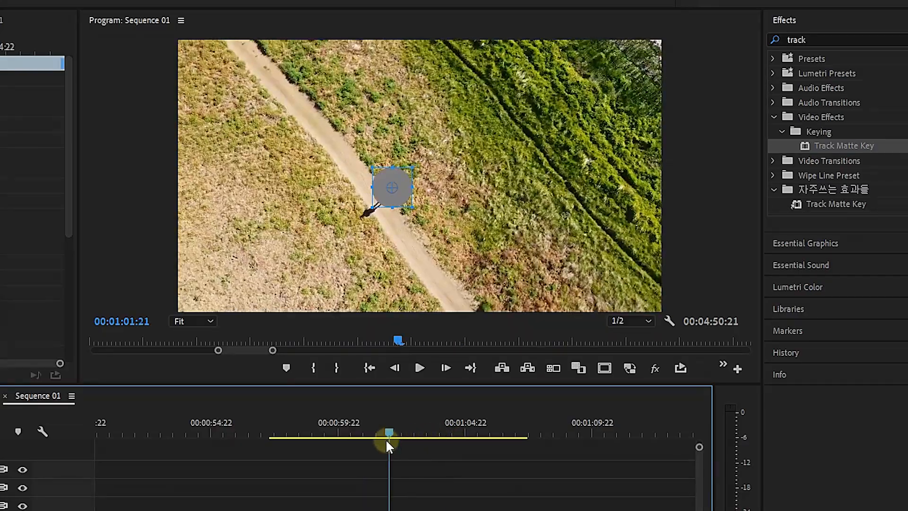
left_click_drag(386, 441, 363, 440)
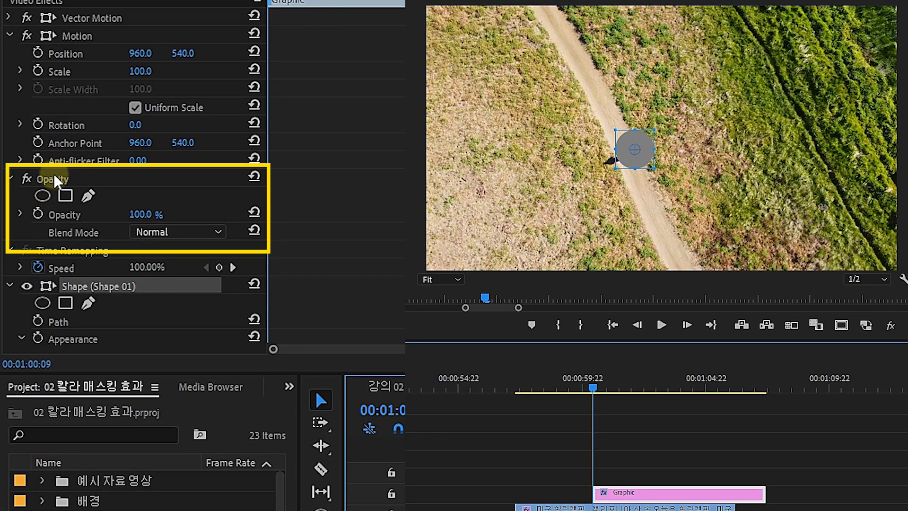
left_click(174, 231)
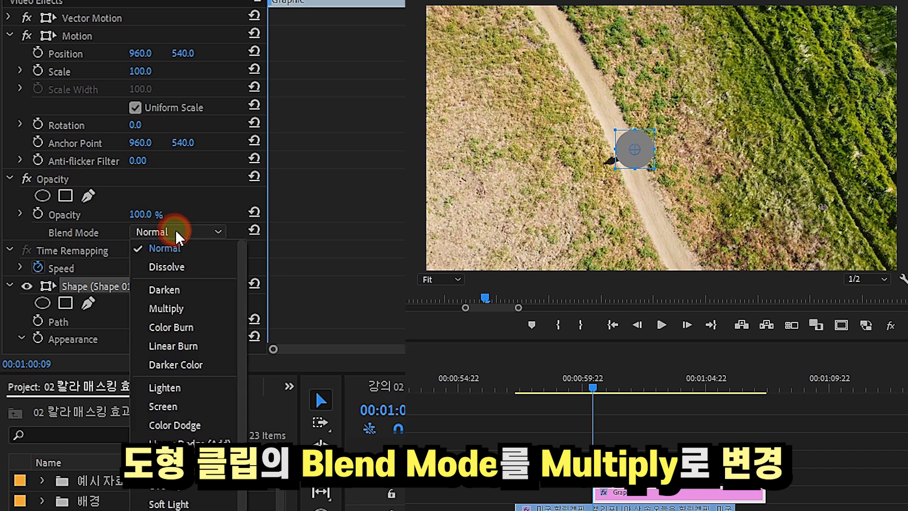
left_click(189, 310)
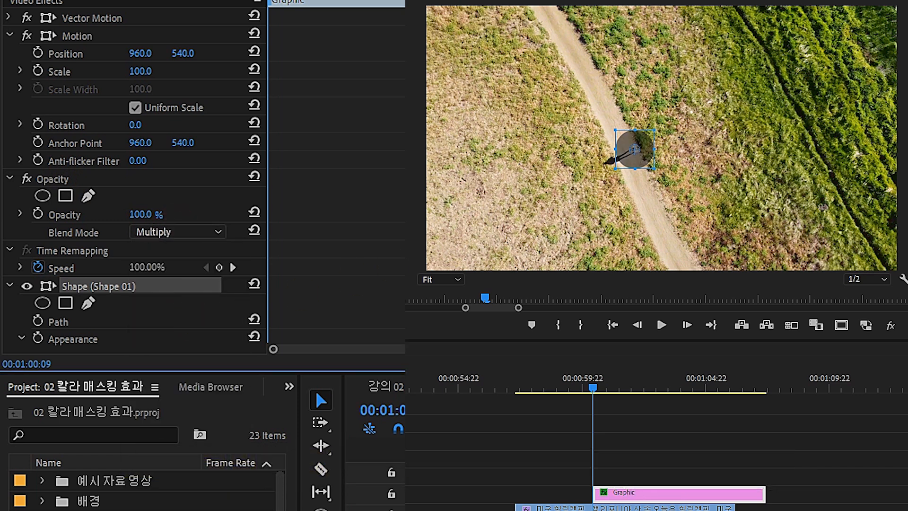
Start keyframing the circle shape's transform position and scale at 00:01:00:09
scroll(135, 178, "down", 10)
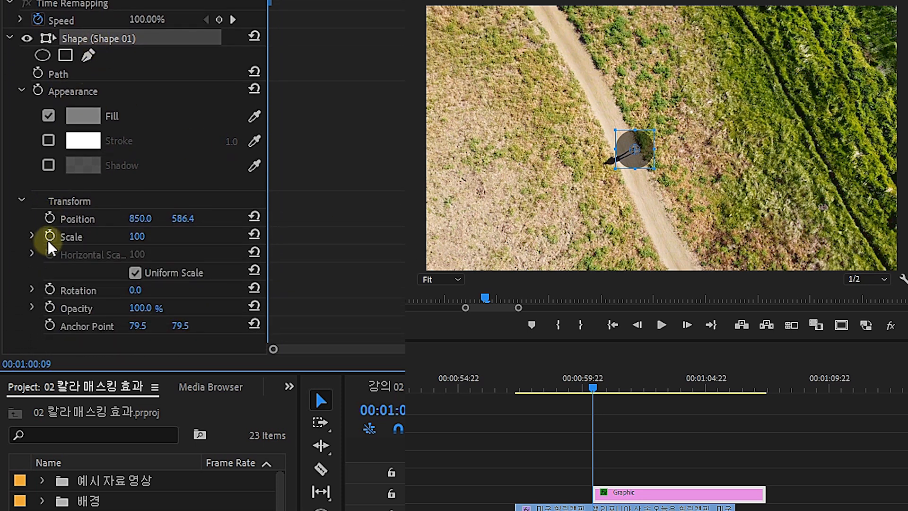
left_click(50, 217)
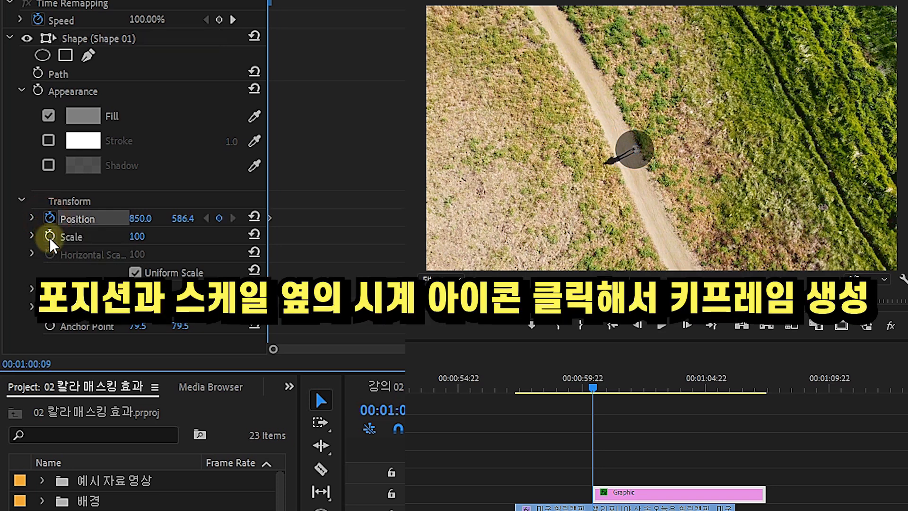
left_click(50, 237)
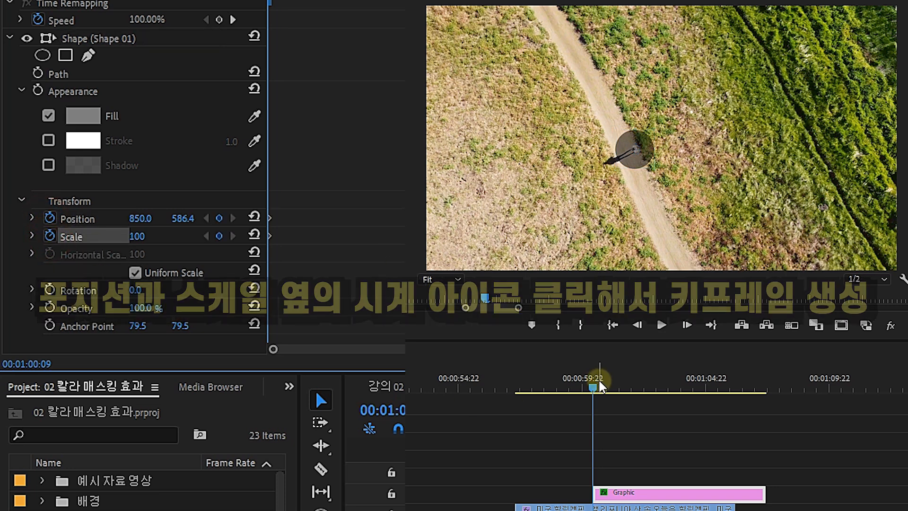
Keyframe the circle's position to follow the person at 00:01:01:14, 00:01:02:22 and 00:01:04:01
left_click_drag(596, 389, 623, 387)
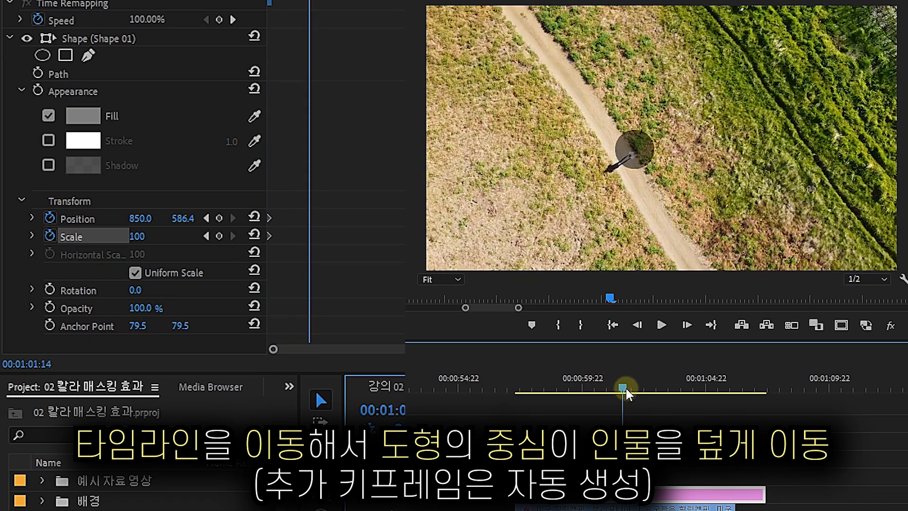
left_click(647, 156)
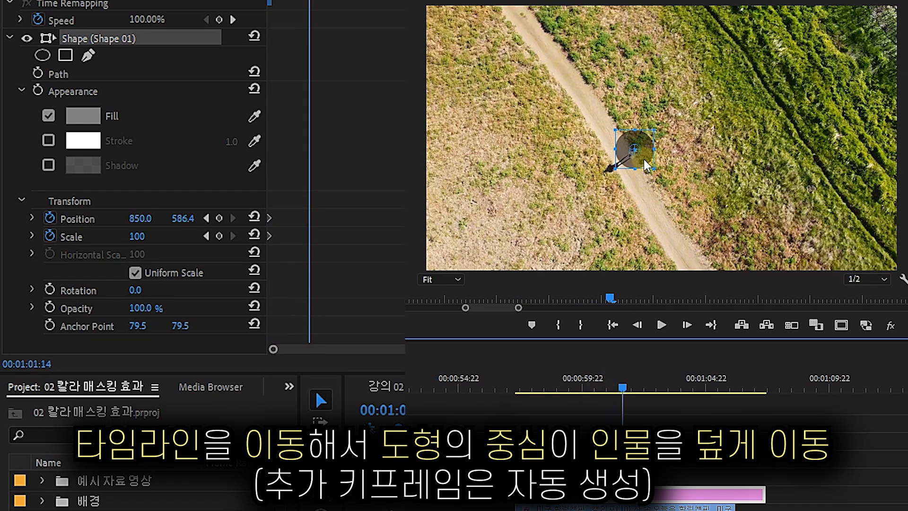
left_click_drag(644, 161, 641, 165)
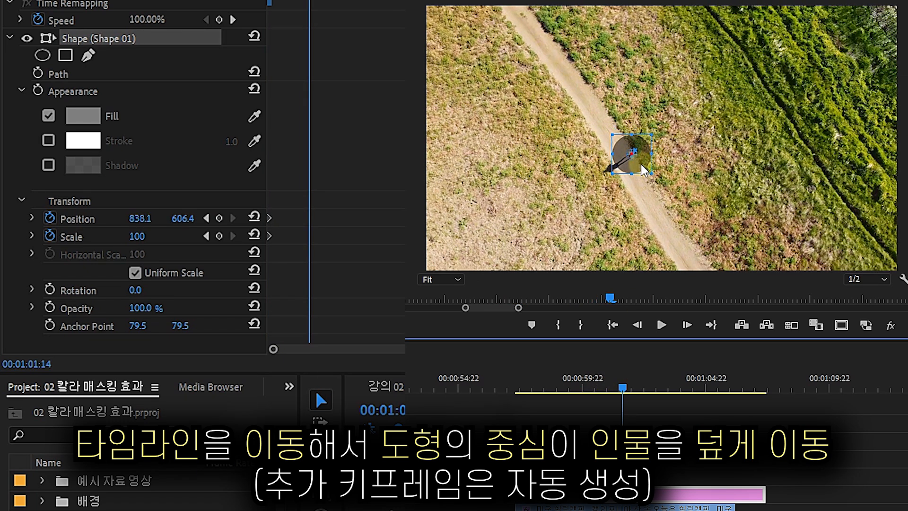
left_click_drag(622, 386, 655, 387)
left_click_drag(641, 173, 637, 178)
left_click_drag(655, 386, 682, 386)
left_click_drag(639, 179, 635, 183)
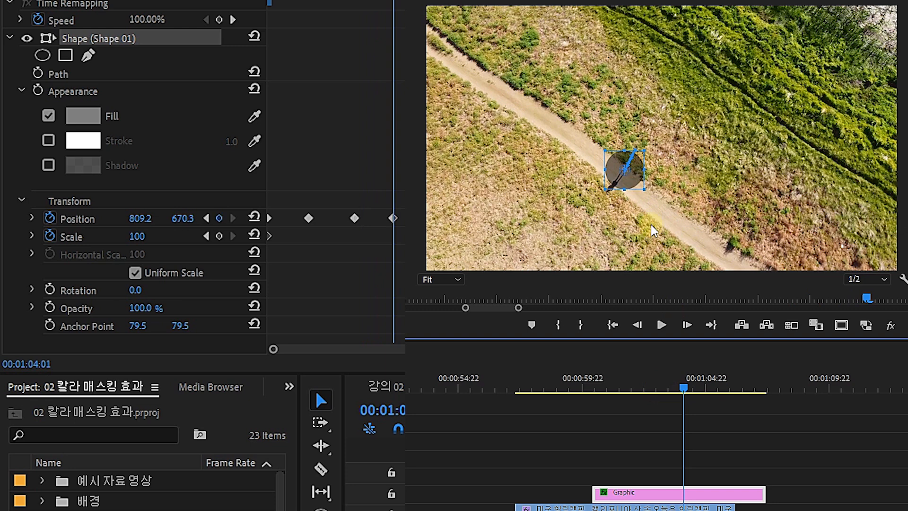
Keyframe the circle's position over the person up to 00:01:06:02 and trim the graphic clip to end with the video clips
left_click_drag(684, 386, 704, 387)
left_click(632, 180)
left_click_drag(704, 386, 725, 386)
left_click(633, 186)
key("Down")
key("Down")
key("Down")
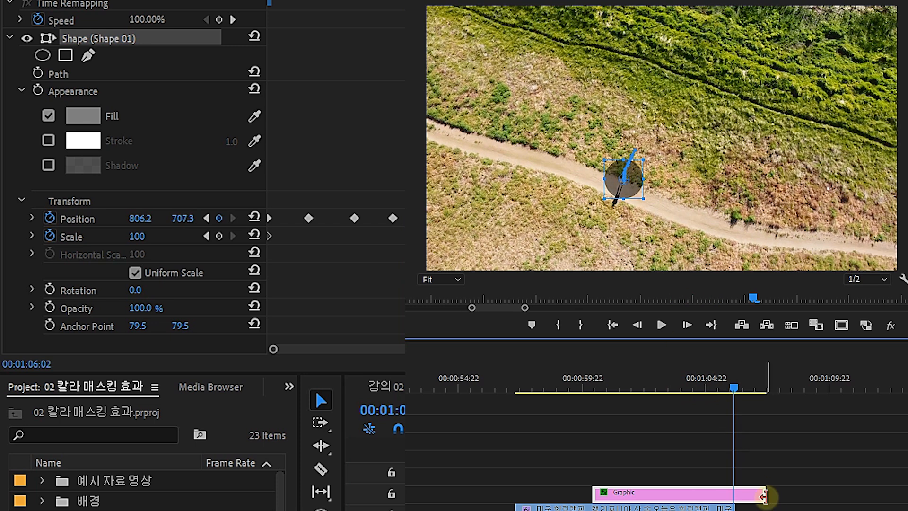
left_click_drag(761, 494, 733, 494)
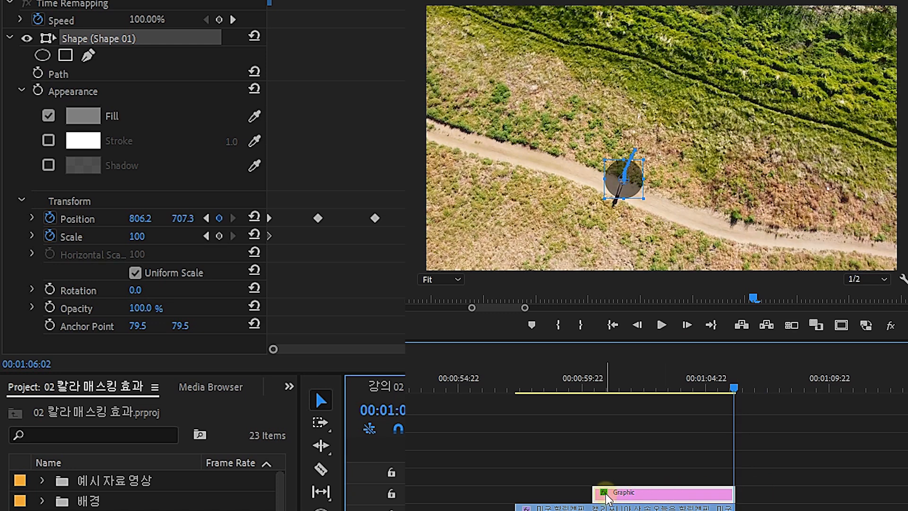
Add a scale keyframe of 100 for the circle at 00:01:00:12, three frames after the start of the graphic clip
left_click_drag(624, 379, 592, 378)
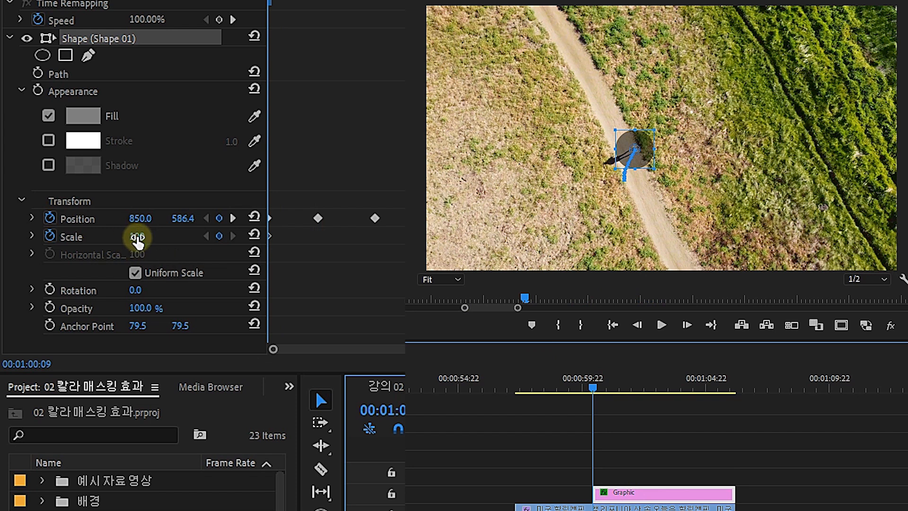
left_click(594, 384)
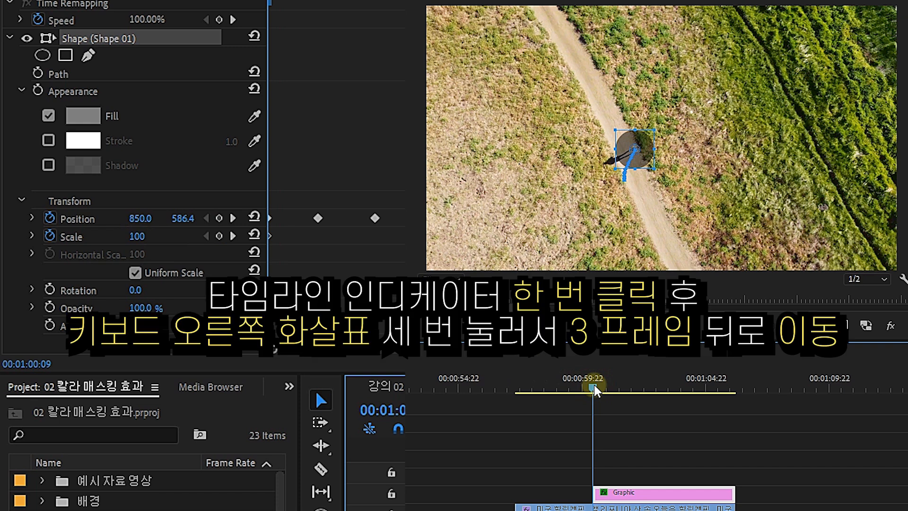
key("Right")
key("Right")
key("Right")
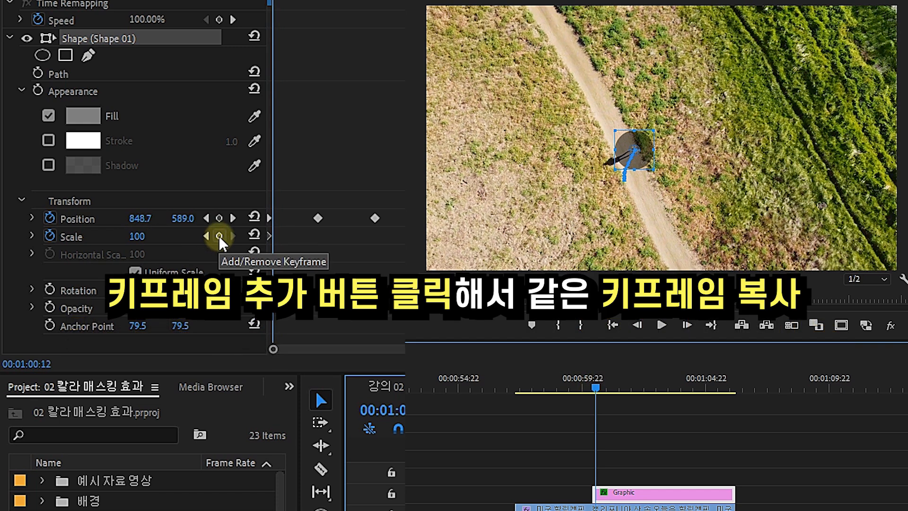
left_click(219, 236)
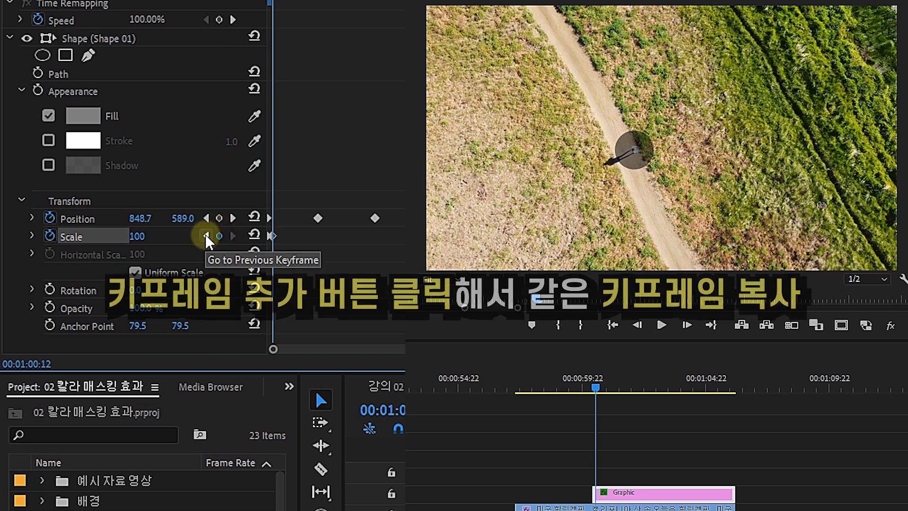
Set the circle's scale to 0 at its first keyframe at 00:01:00:09
left_click(206, 235)
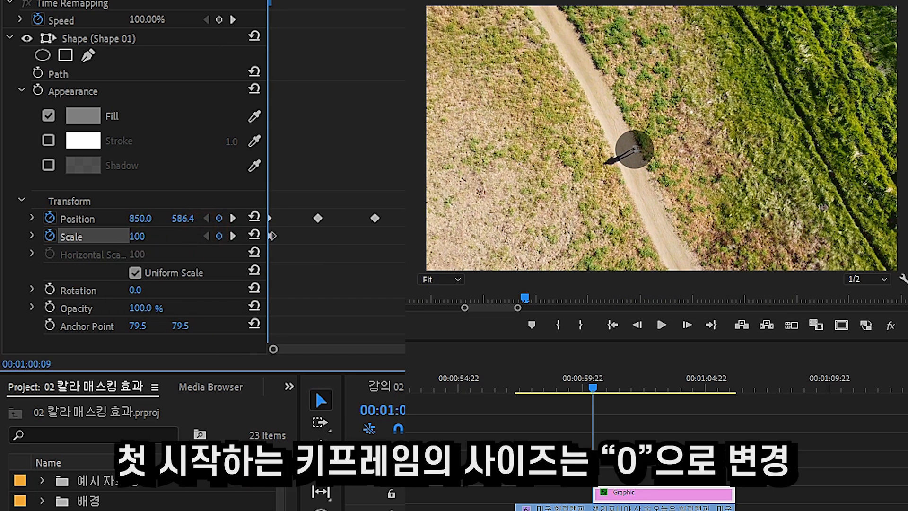
left_click(140, 237)
type("0")
key("Return")
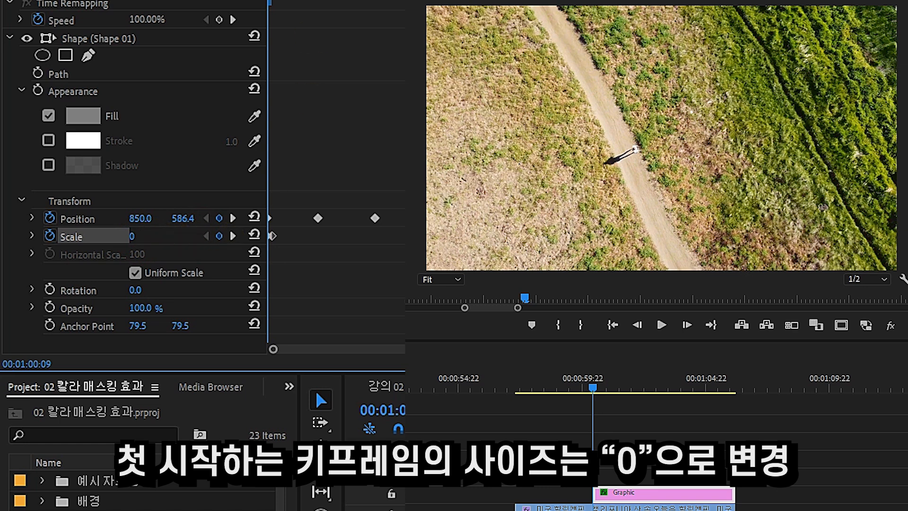
Add a scale keyframe of 1702 for the circle at 00:01:03:07
key("space")
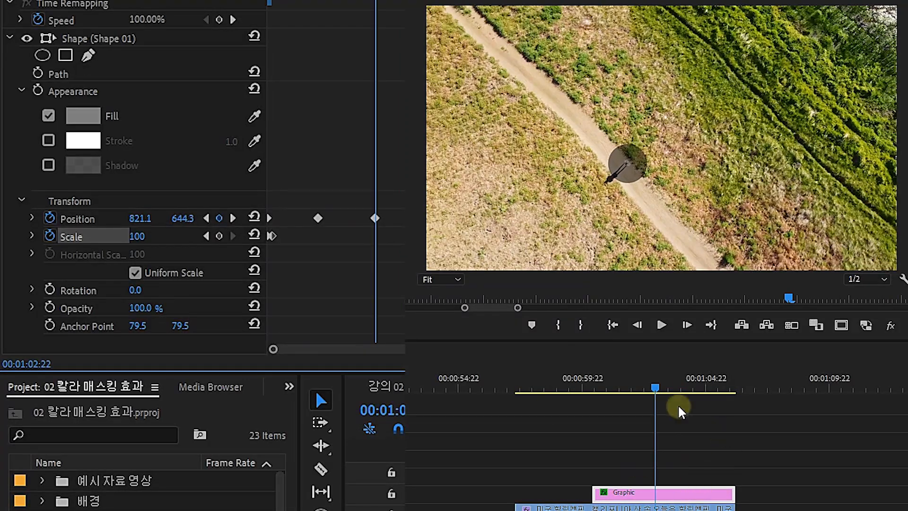
left_click_drag(648, 389, 664, 390)
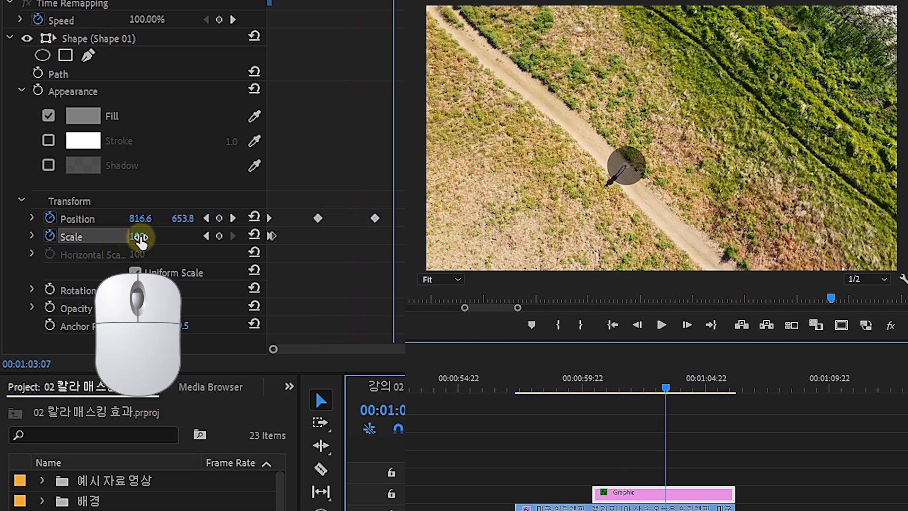
left_click_drag(141, 239, 364, 239)
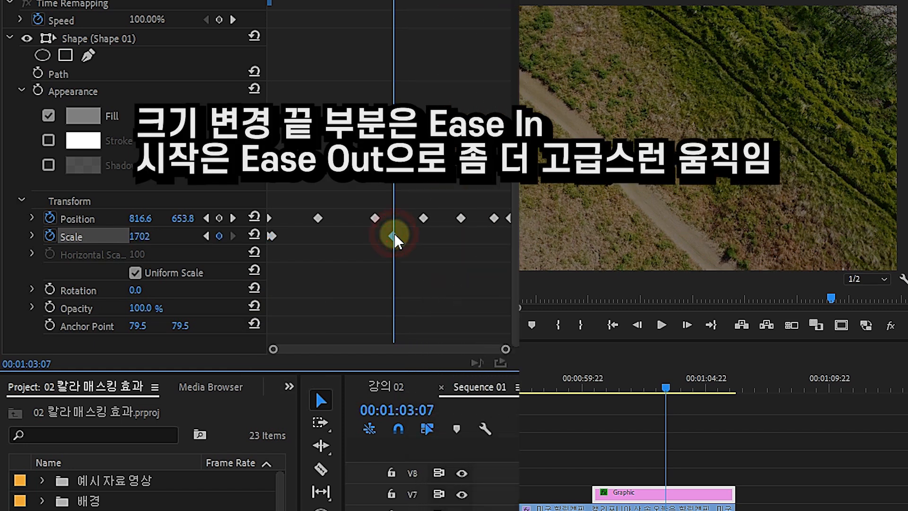
Apply Ease In to the circle's last scale keyframe and Ease Out to the one at 00:01:00:12, and preview the growth
right_click(394, 234)
left_click(450, 474)
left_click(205, 235)
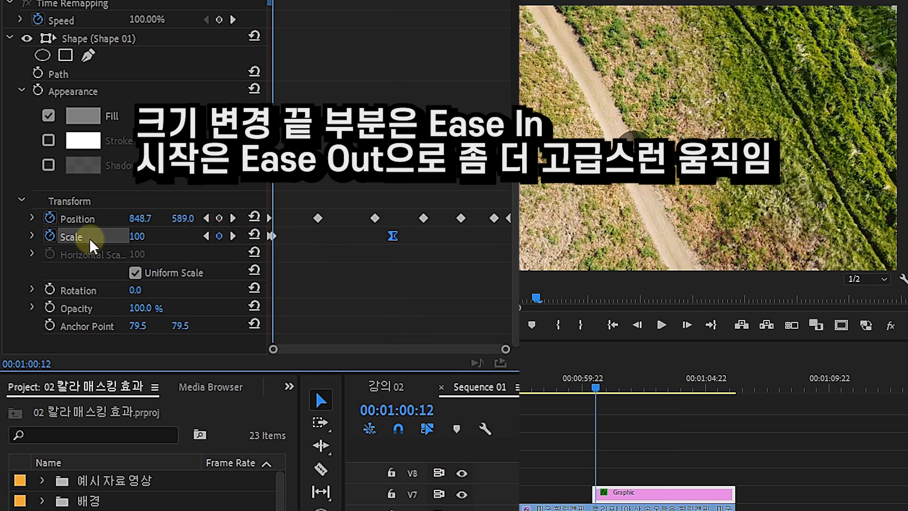
right_click(274, 235)
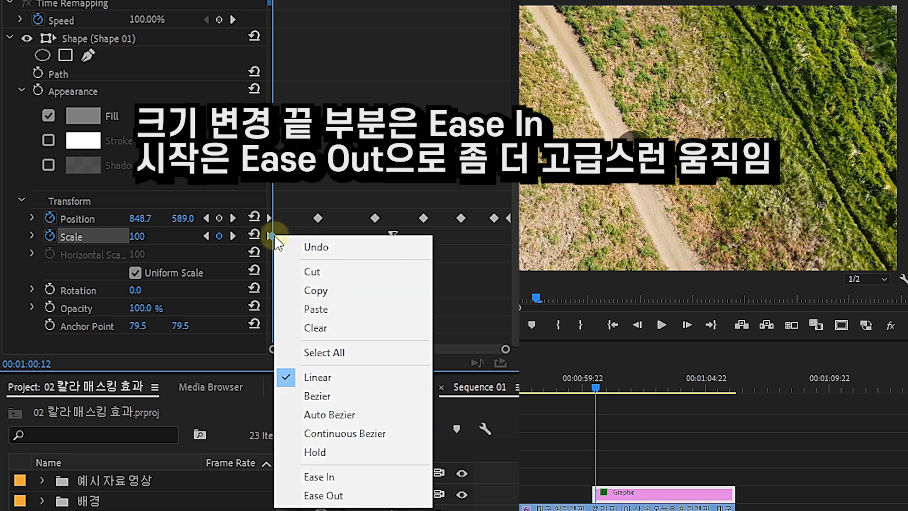
left_click(327, 495)
key("space")
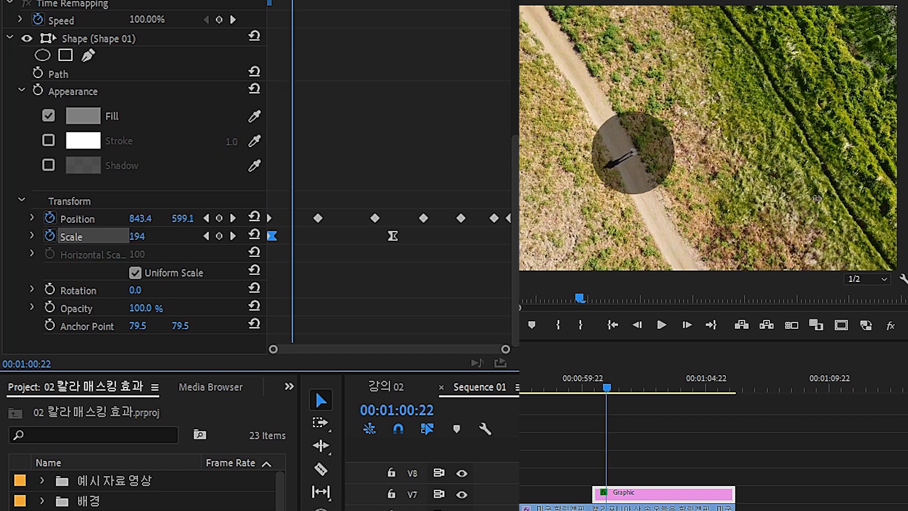
key("space")
left_click_drag(391, 1, 320, 0)
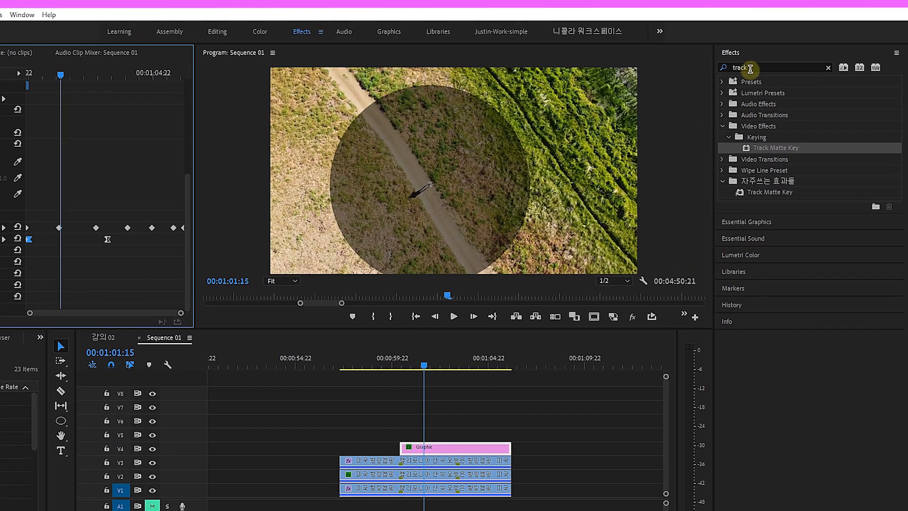
Find the Turbulent Displace effect and apply it to the graphic clip on V4
double_click(757, 70)
type("tur")
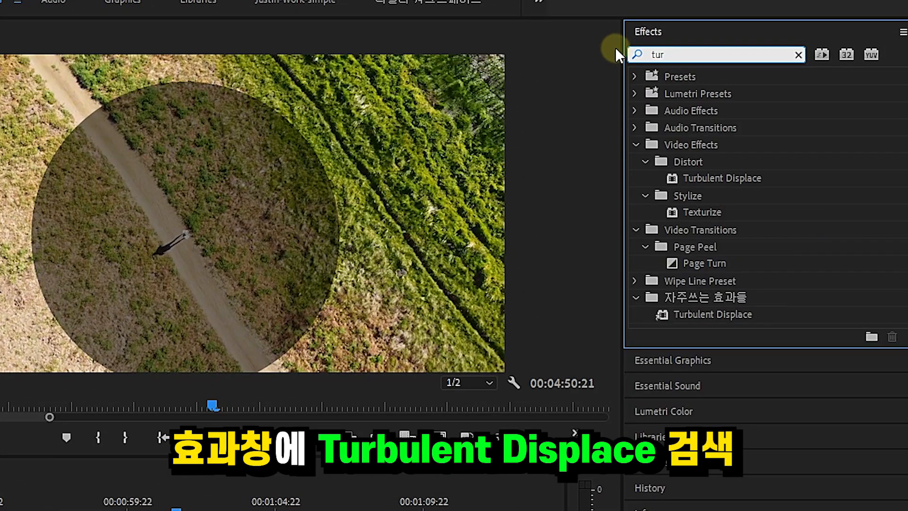
type("bu")
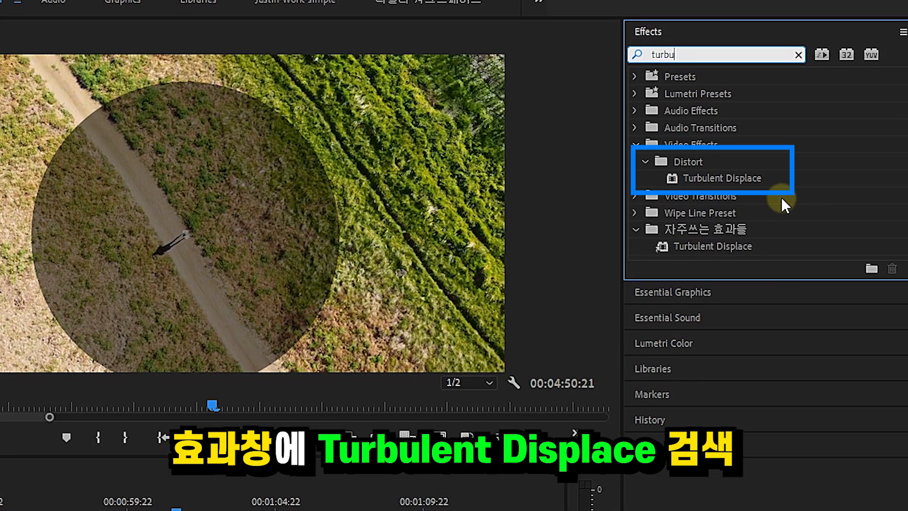
left_click(714, 176)
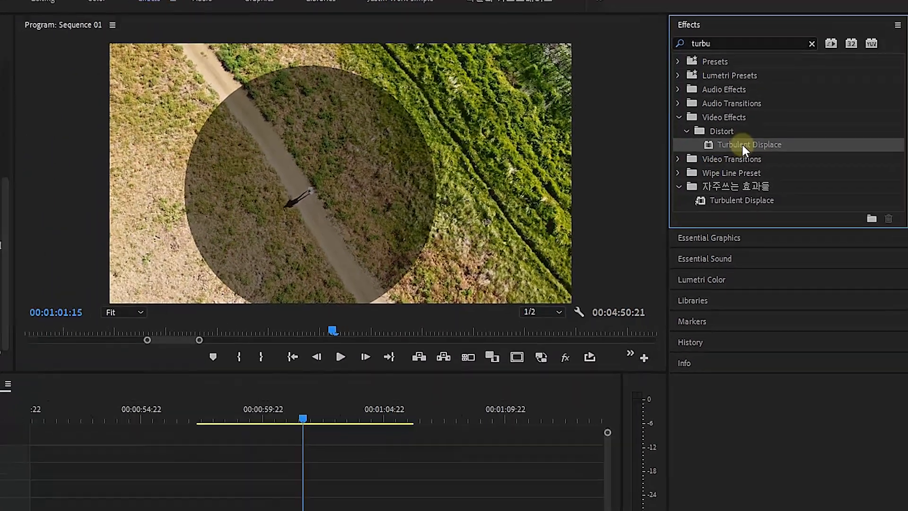
left_click_drag(724, 164, 293, 510)
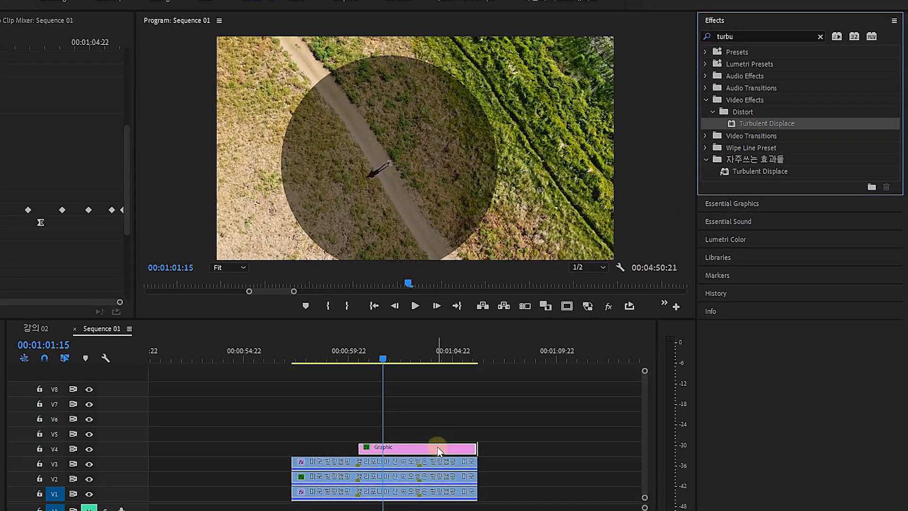
left_click_drag(437, 447, 437, 448)
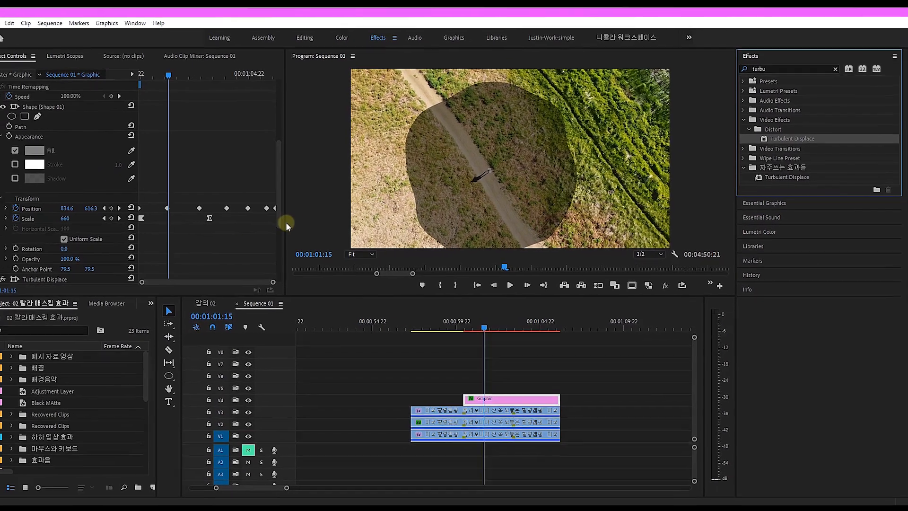
Set the graphic's Turbulent Displace Amount to 236 and Size to 23
left_click_drag(286, 223, 276, 276)
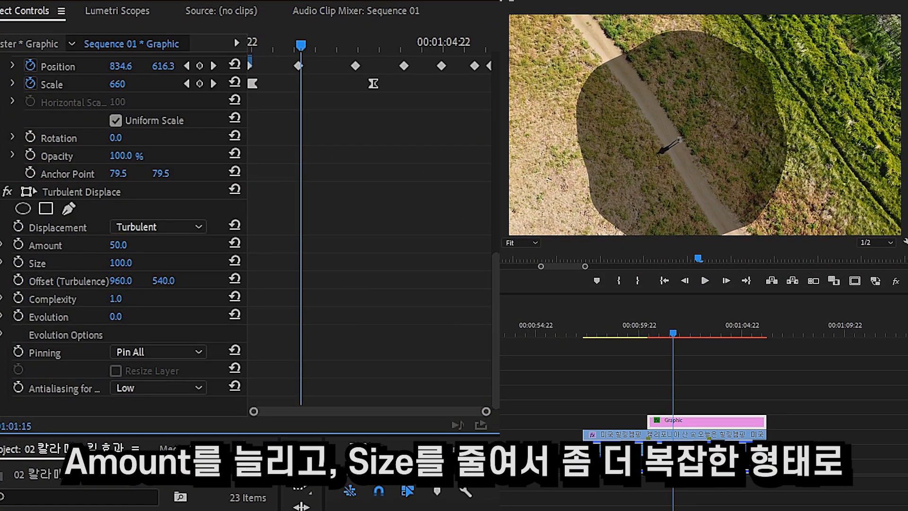
left_click_drag(119, 245, 172, 244)
left_click(134, 244)
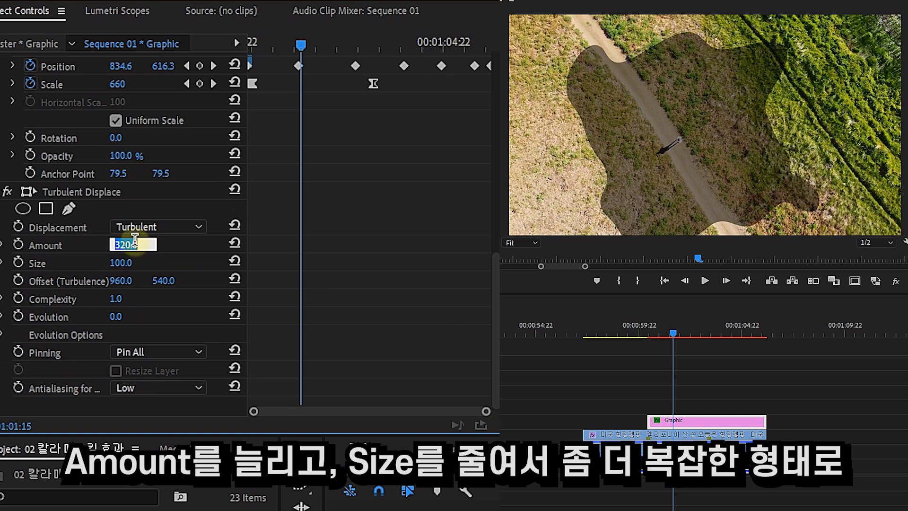
type("236")
key("Return")
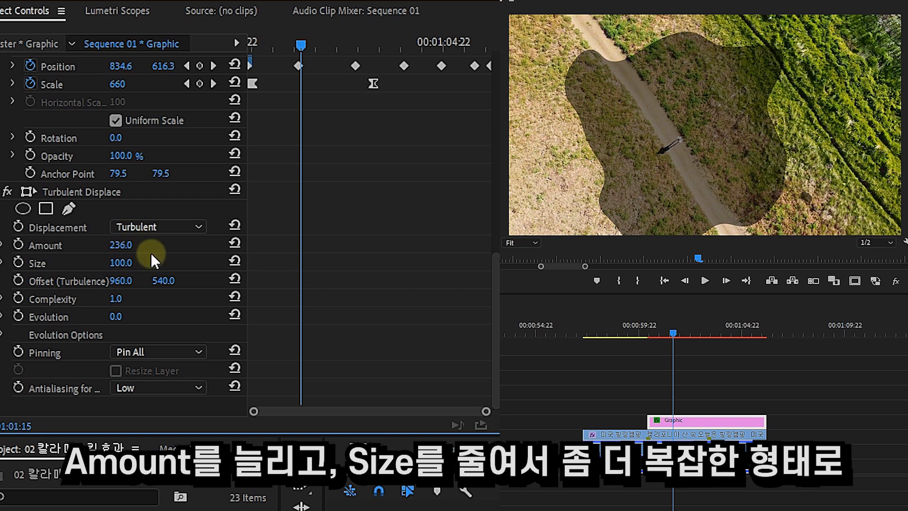
left_click(129, 263)
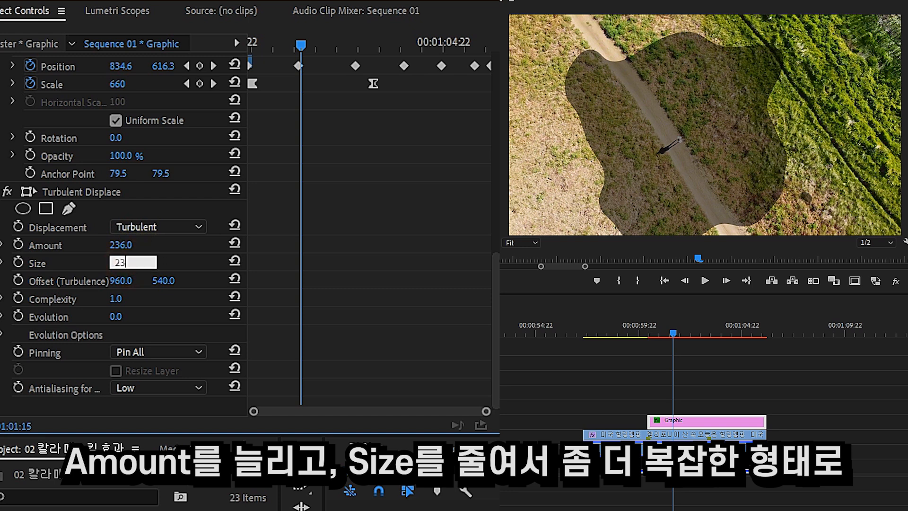
key("Return")
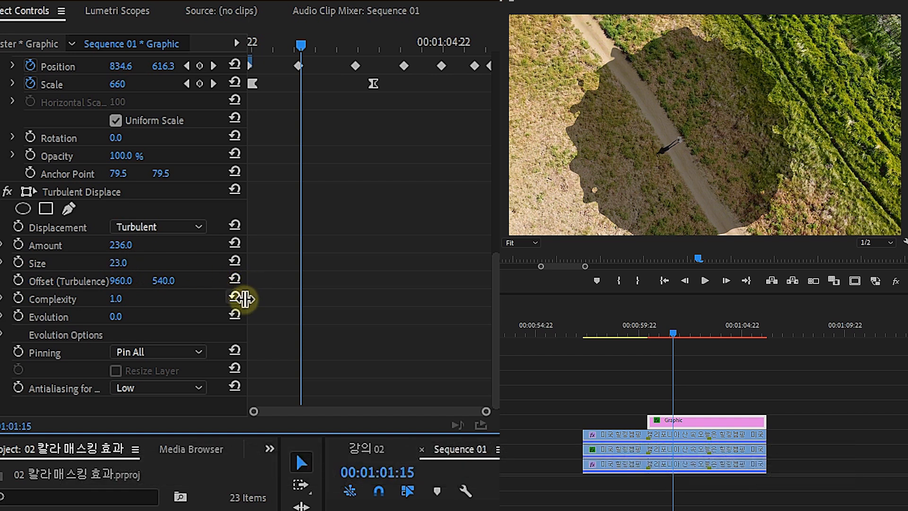
Keyframe the Turbulent Displace Evolution from 0° at the graphic clip's start to 90° at the time of the last scale keyframe
left_click(21, 316)
left_click_drag(301, 316, 233, 319)
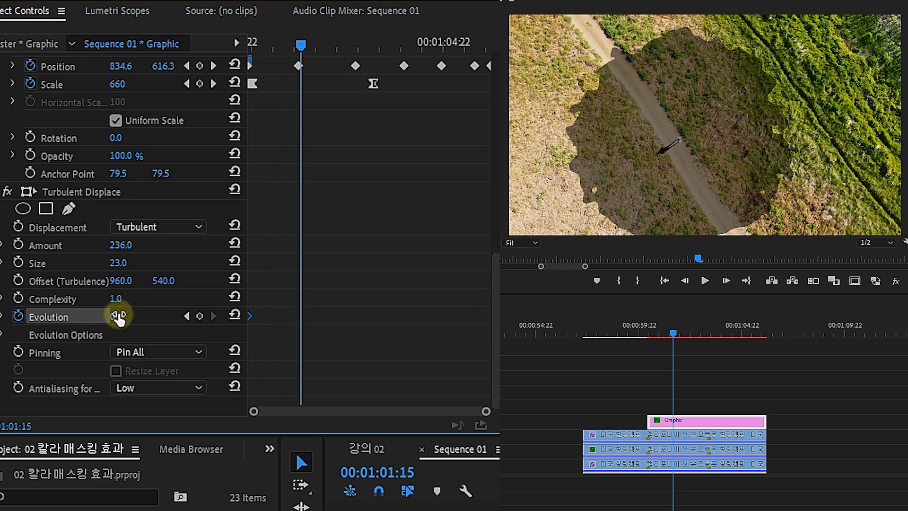
left_click(117, 315)
type("90")
key("Return")
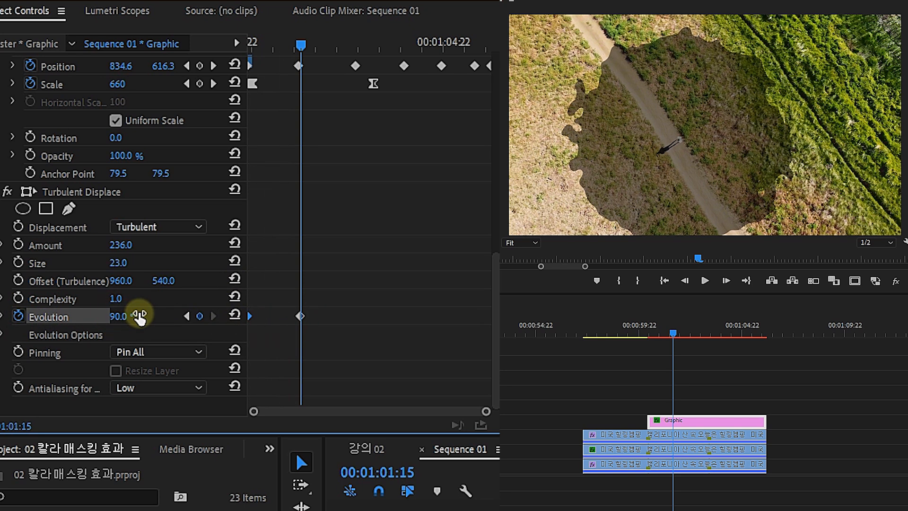
left_click_drag(300, 316, 375, 319)
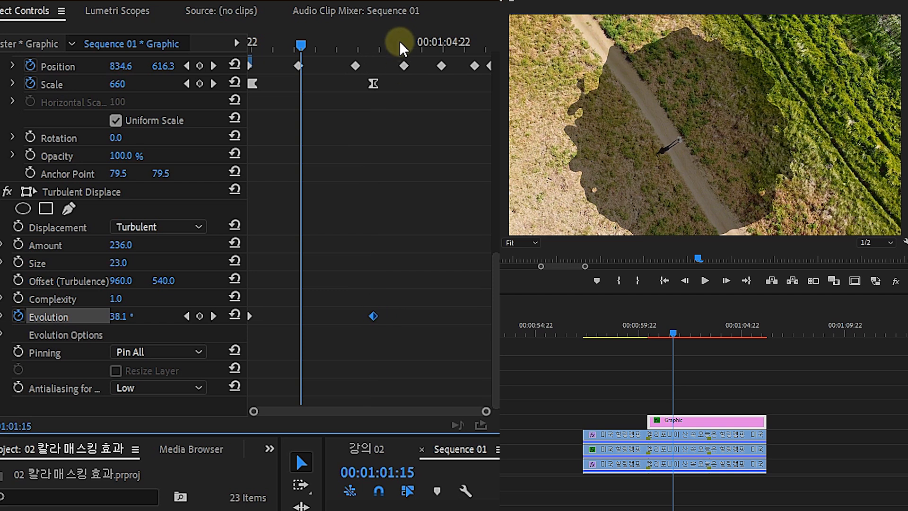
Change the graphic clip's opacity blend mode to Normal
left_click_drag(497, 377, 493, 172)
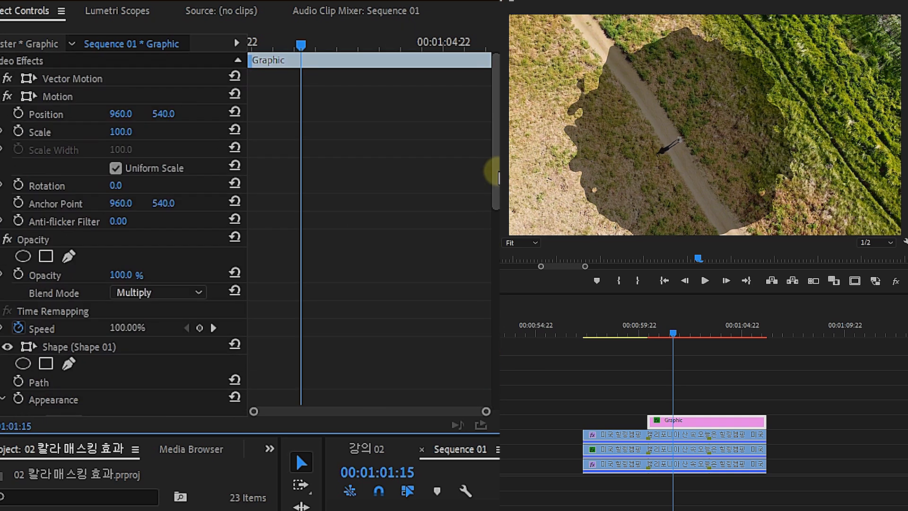
left_click(164, 292)
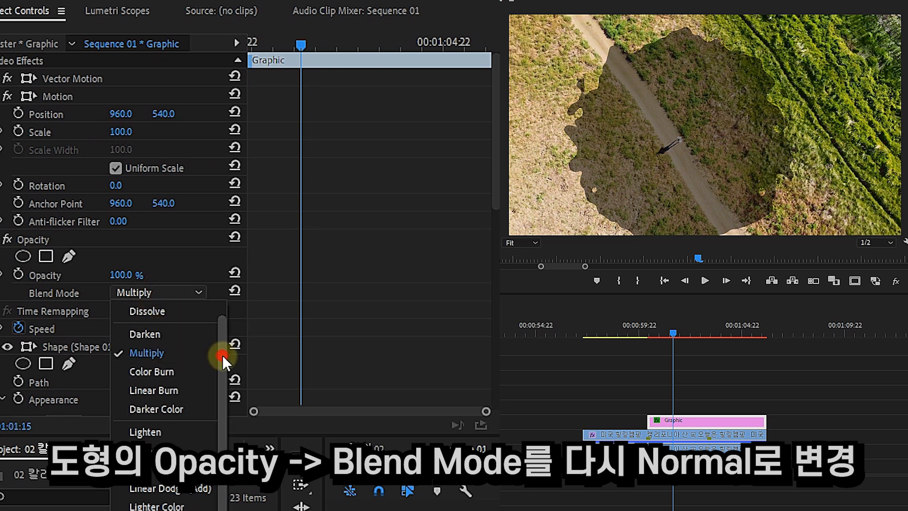
scroll(217, 331, "up", 2)
left_click(189, 308)
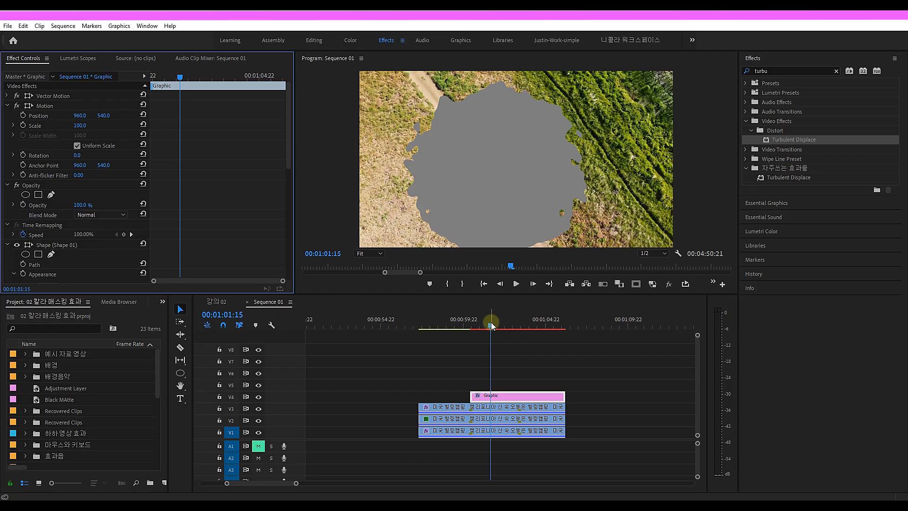
mouse_move(492, 325)
left_mouse_down()
mouse_move(469, 323)
mouse_move(514, 322)
mouse_move(490, 323)
left_mouse_up()
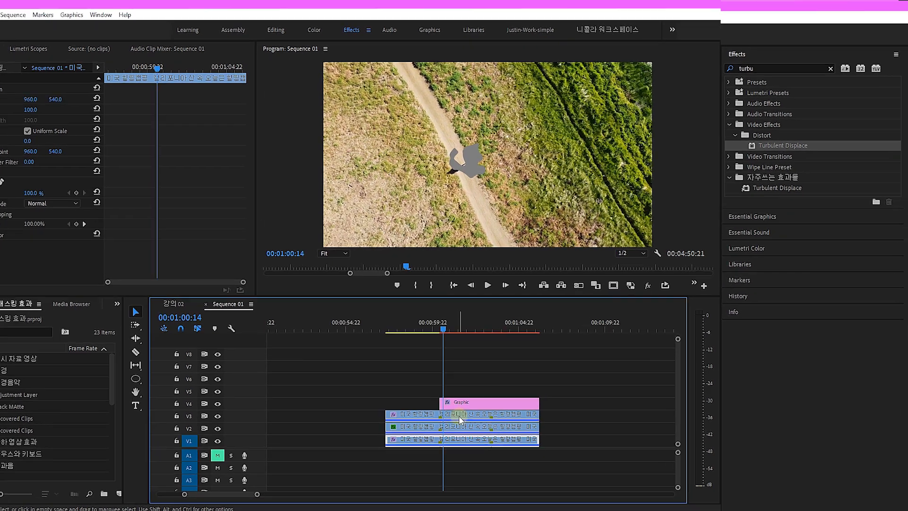
Find the Track Matte Key effect and apply it to the video clip on V3
left_click(488, 409)
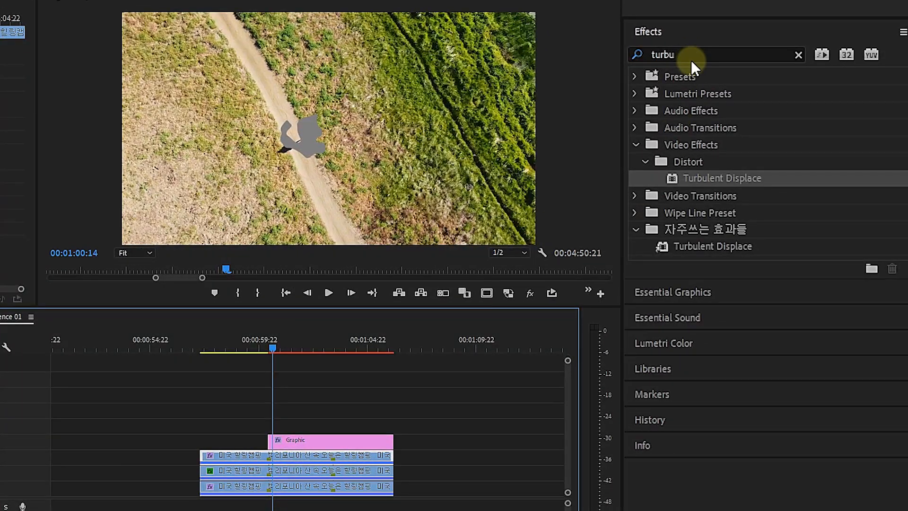
left_click(690, 59)
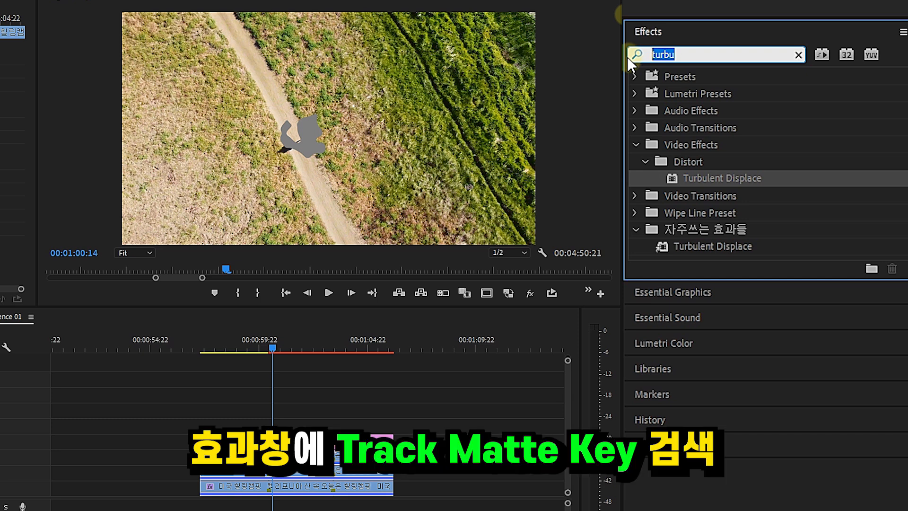
type("track")
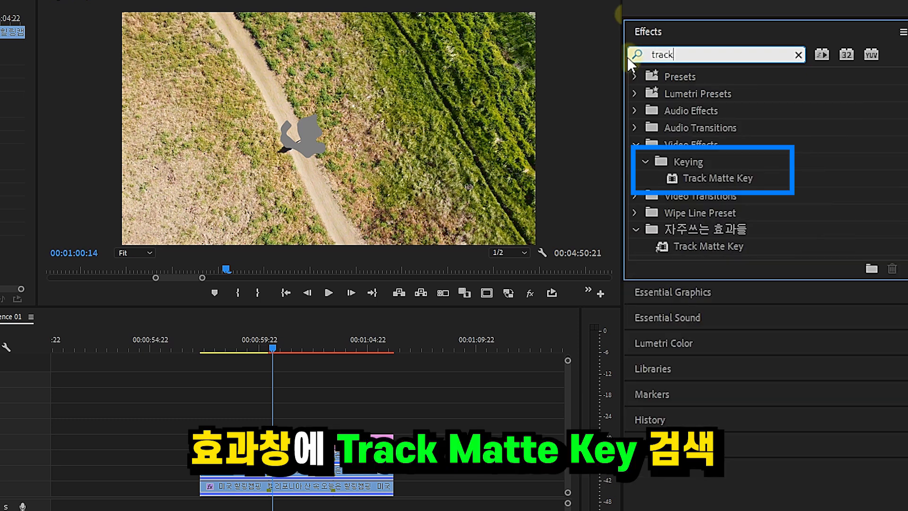
left_click_drag(716, 177, 295, 457)
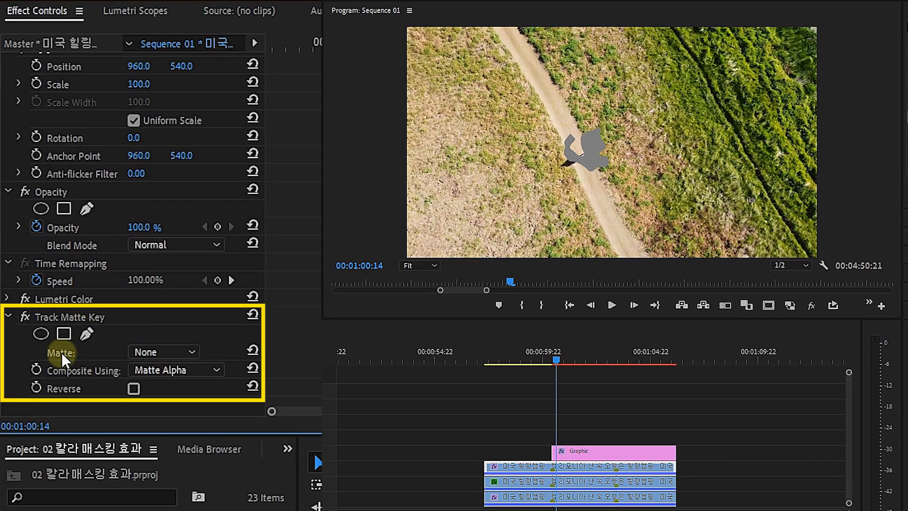
Set the matte of the V3 clip's Track Matte Key to Video 4, the track holding the graphic
left_click(602, 451)
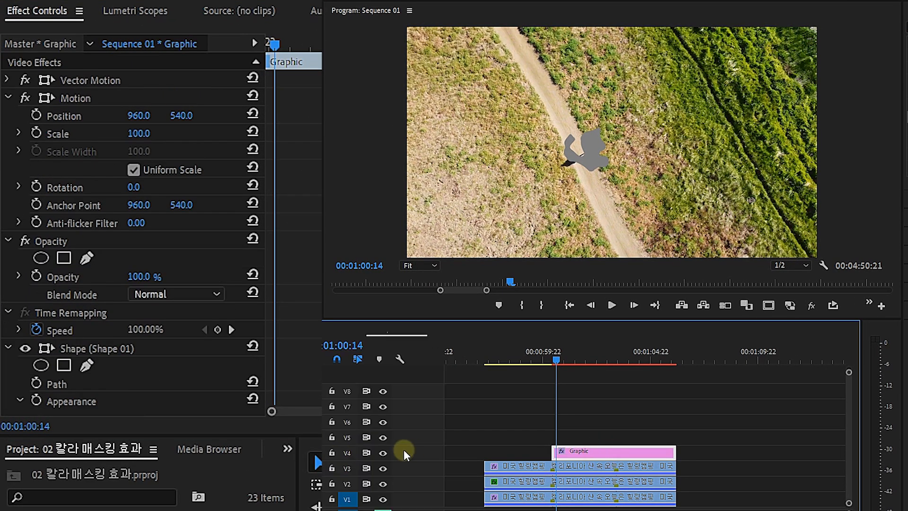
left_click_drag(316, 149, 330, 305)
left_click(598, 468)
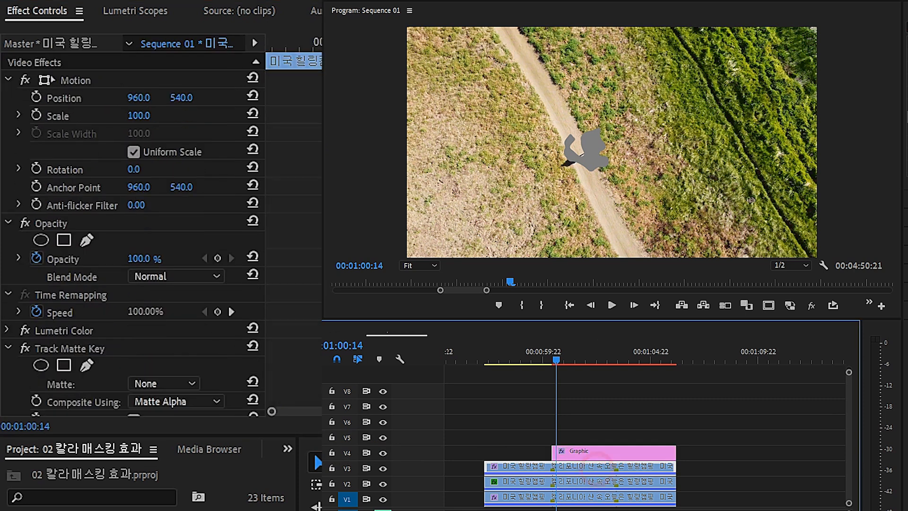
scroll(182, 371, "down", 2)
left_click(182, 355)
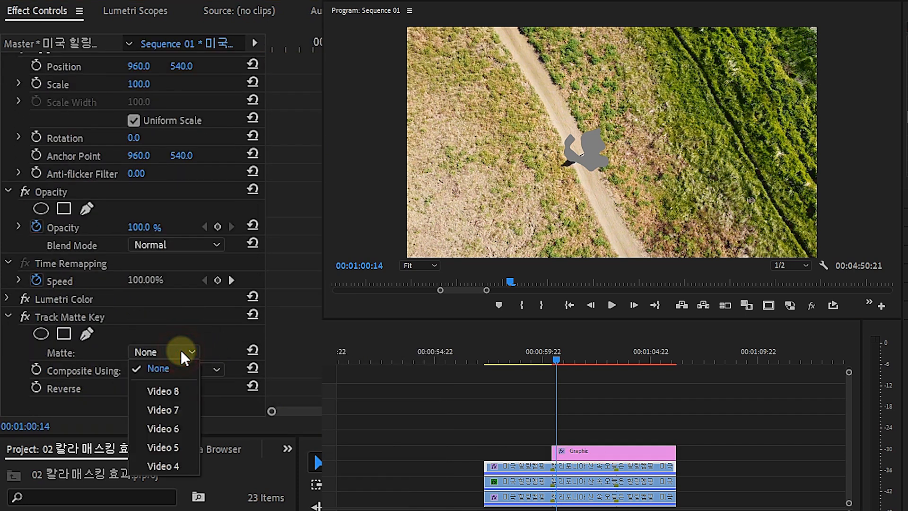
left_click(171, 464)
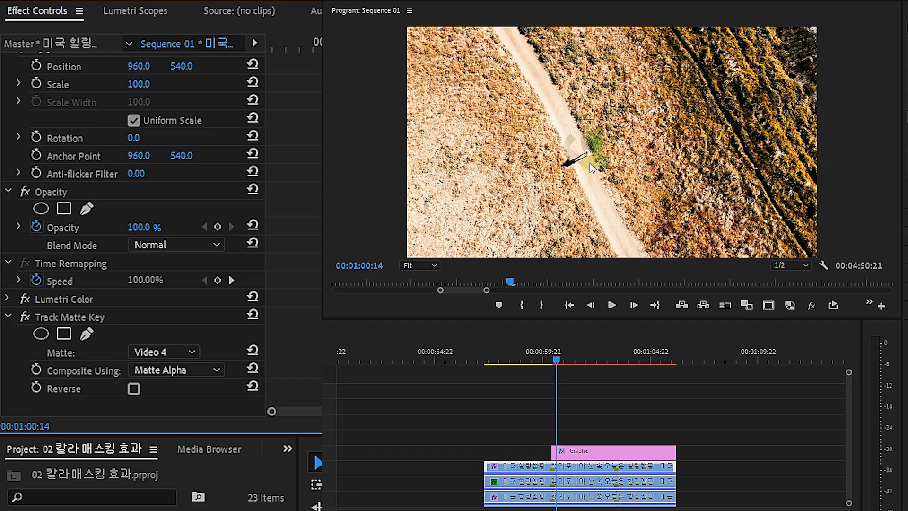
Scrub through the sequence back to 00:00:59:22 to examine the matte reveal and the moment where the graphic clip starts
left_click_drag(556, 357, 593, 361)
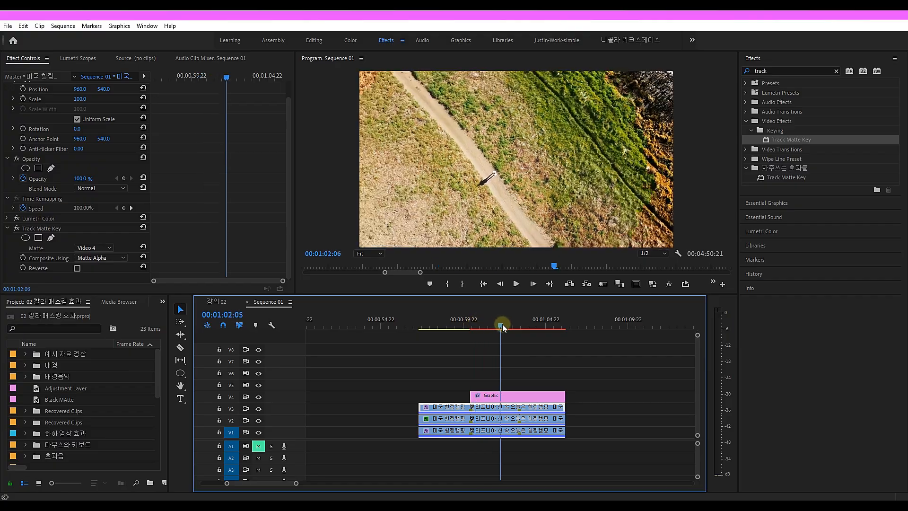
left_click_drag(502, 326, 414, 348)
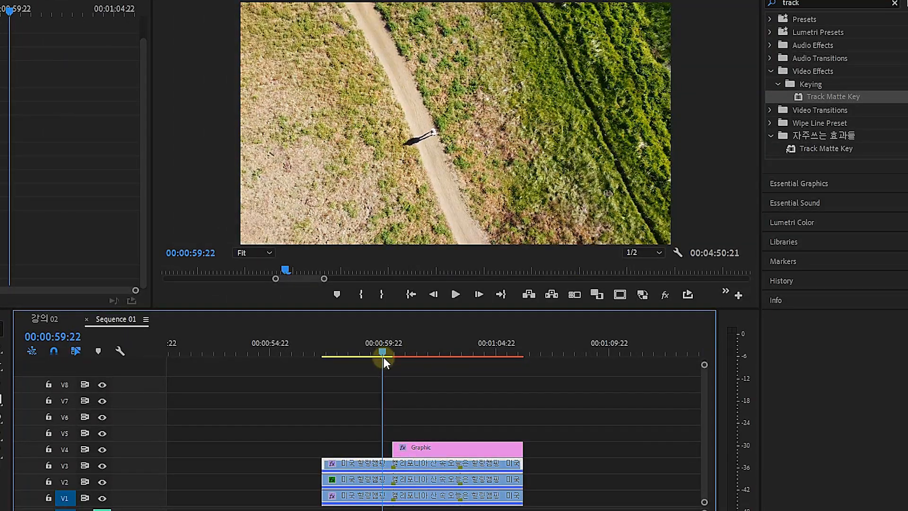
left_click(394, 447)
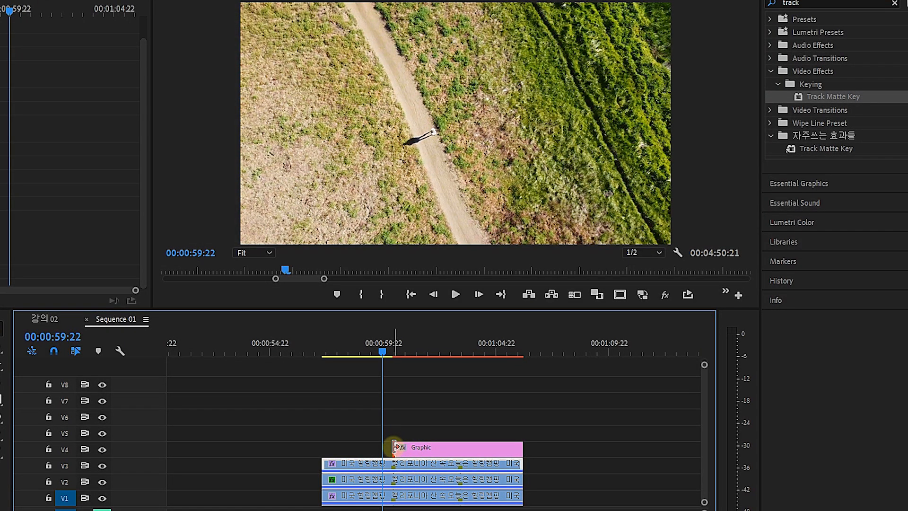
Extend the start of the V4 graphic clip back to the start of the video clips and play the reveal from there
left_click_drag(392, 447, 322, 448)
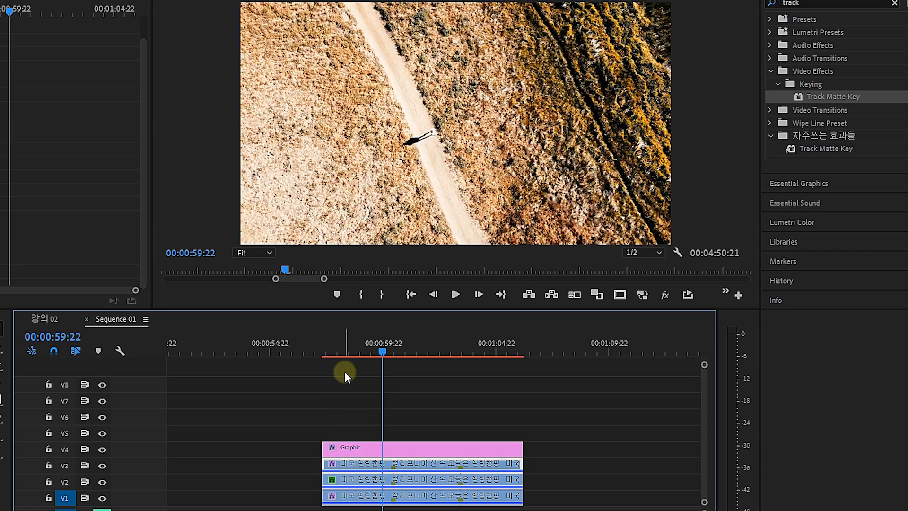
left_click(336, 354)
key("space")
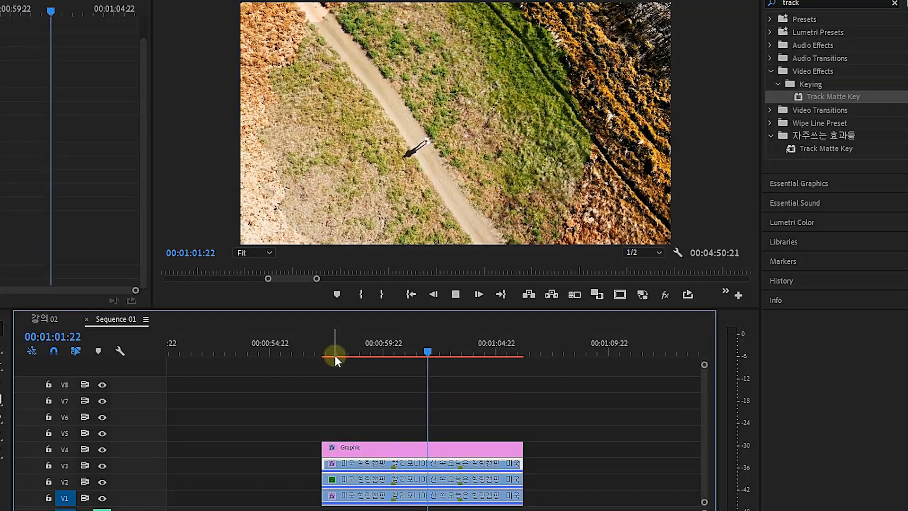
left_click(424, 350)
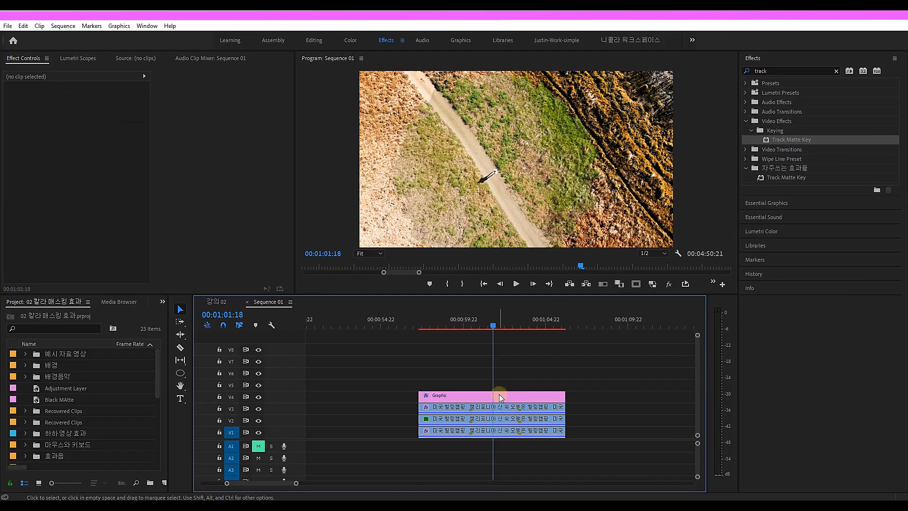
Duplicate the V4 graphic clip onto V5 and replace the copy's shape fill with a blue stroke, colour 002AFF
left_click(499, 396)
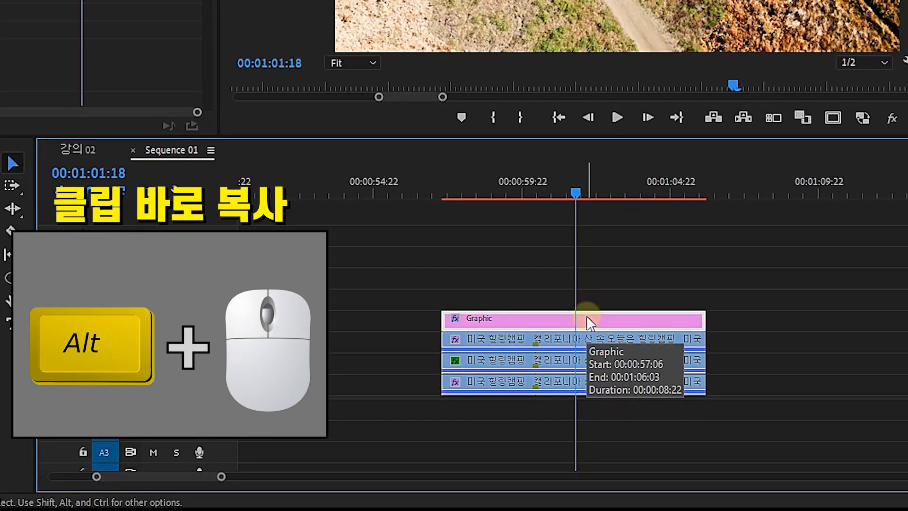
left_click_drag(586, 315, 588, 293, "alt")
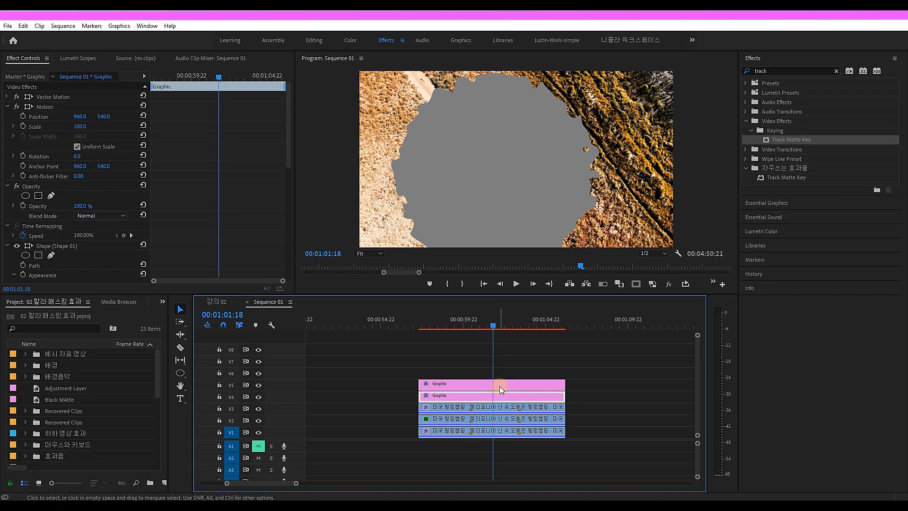
left_click(499, 386)
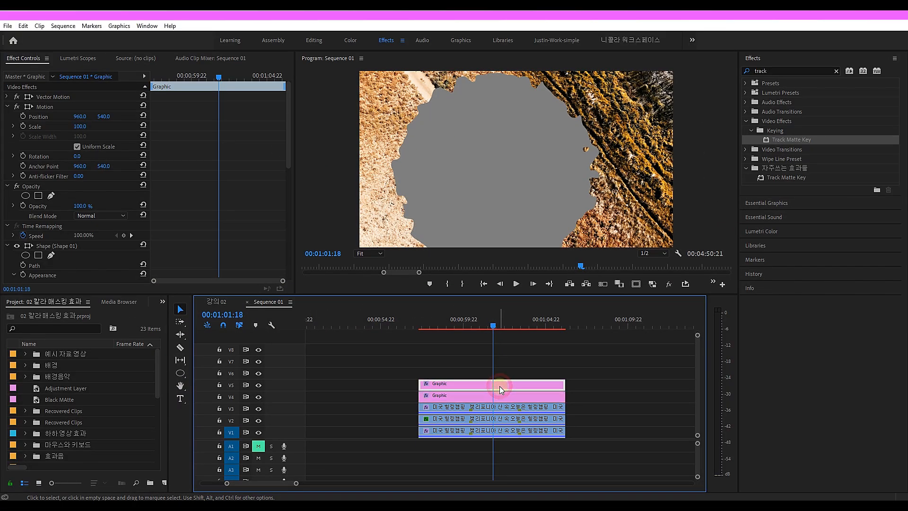
scroll(132, 232, "down", 5)
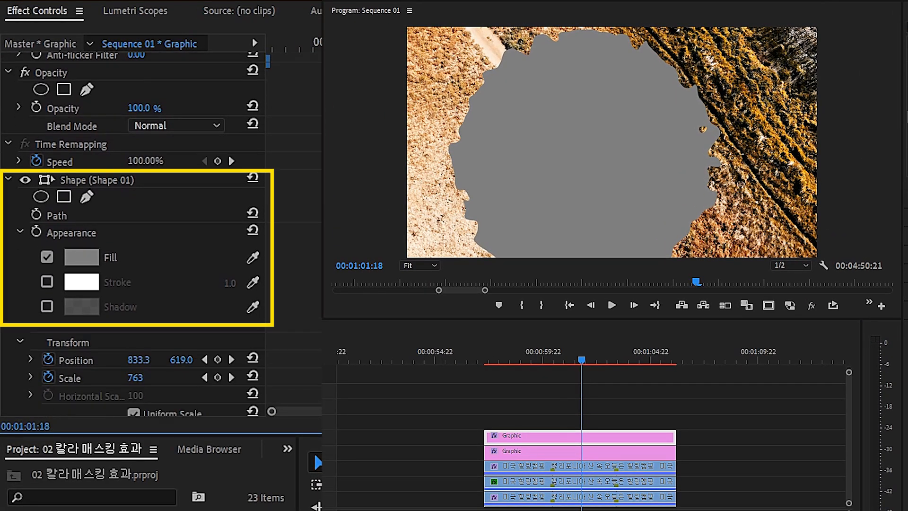
left_click(47, 256)
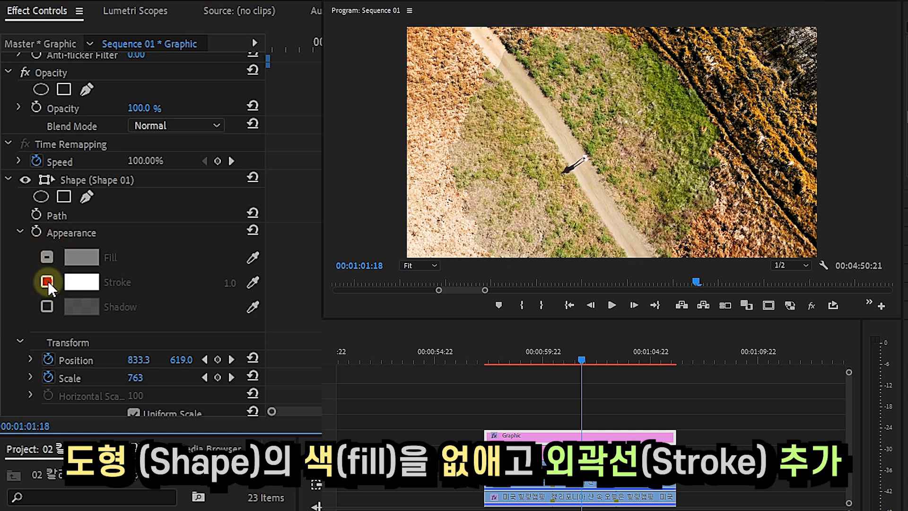
left_click(47, 280)
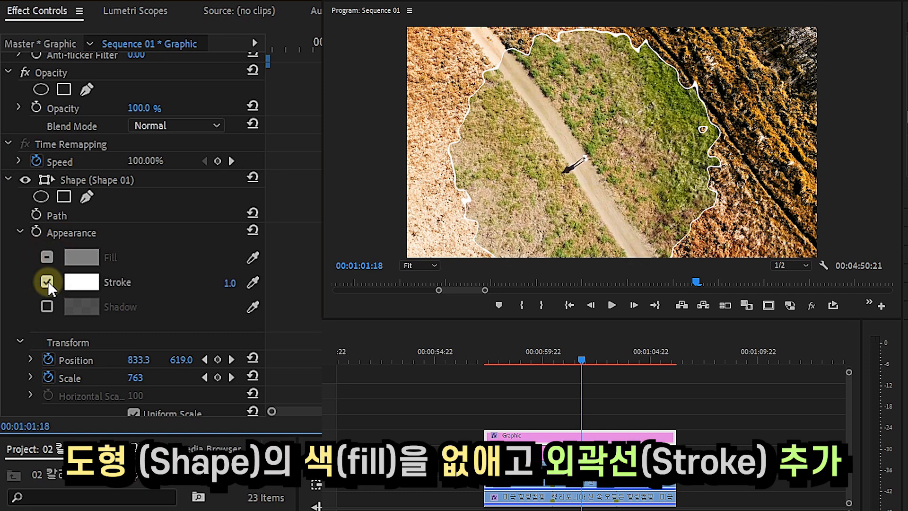
left_click(79, 282)
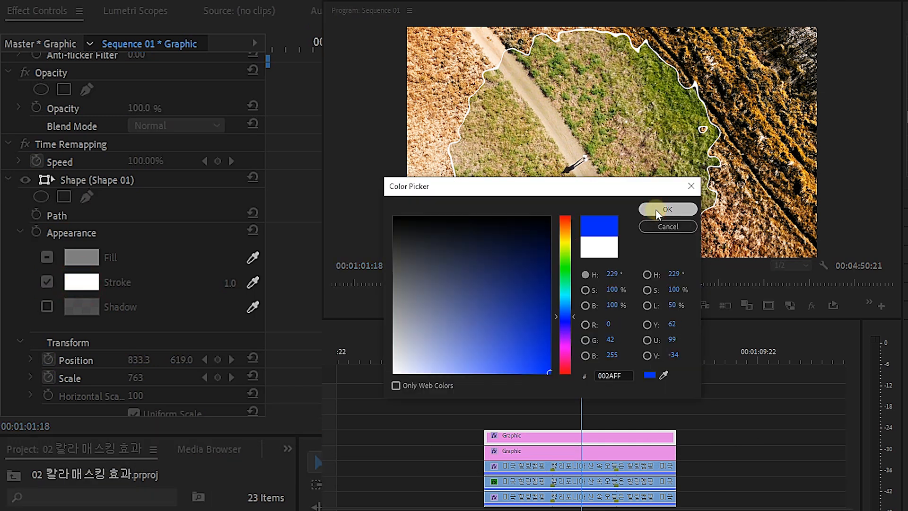
left_click(667, 209)
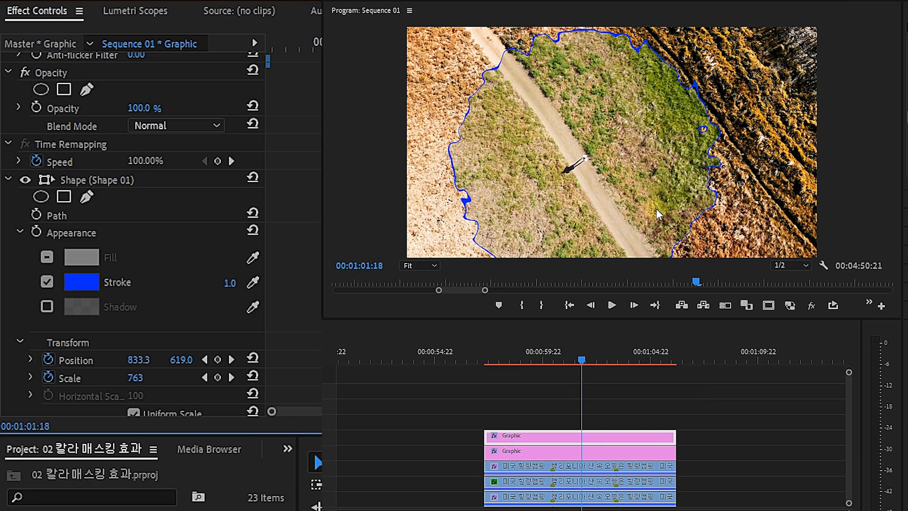
Nest the stroke-only graphic clip on V5, keeping the suggested sequence name
right_click(550, 439)
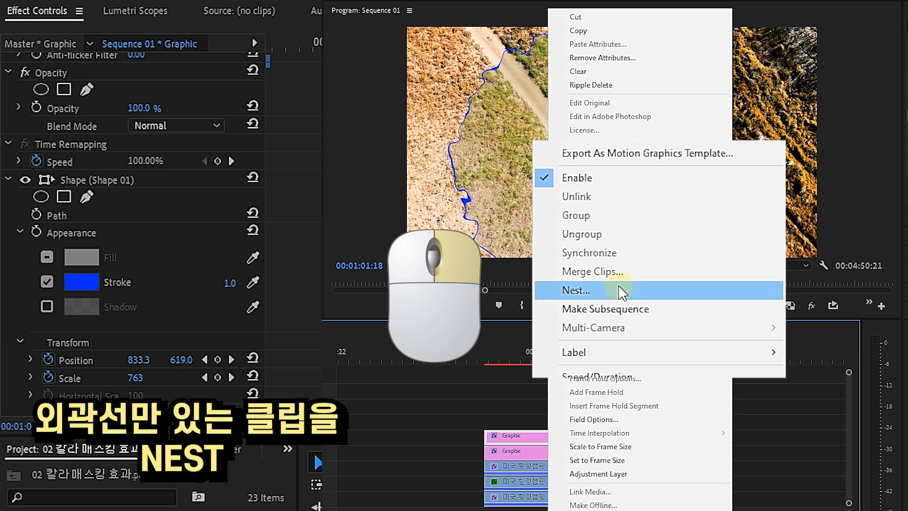
left_click(621, 291)
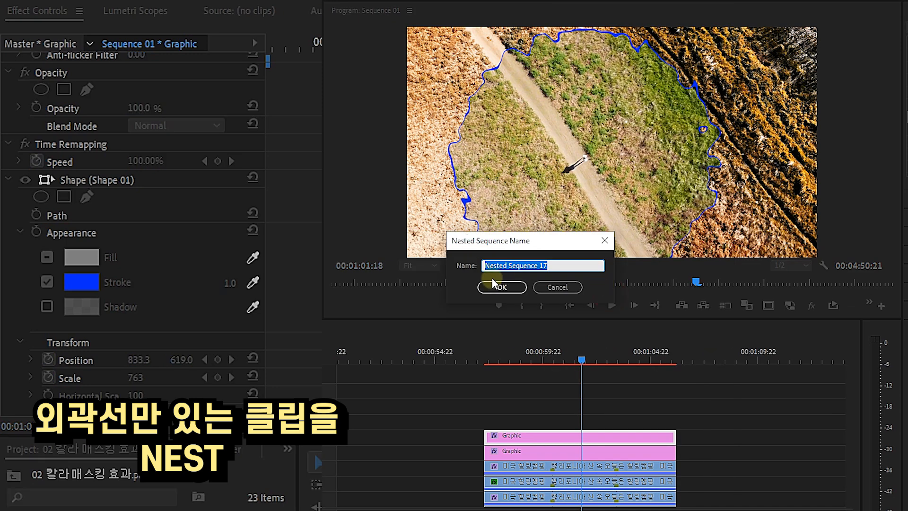
left_click(494, 282)
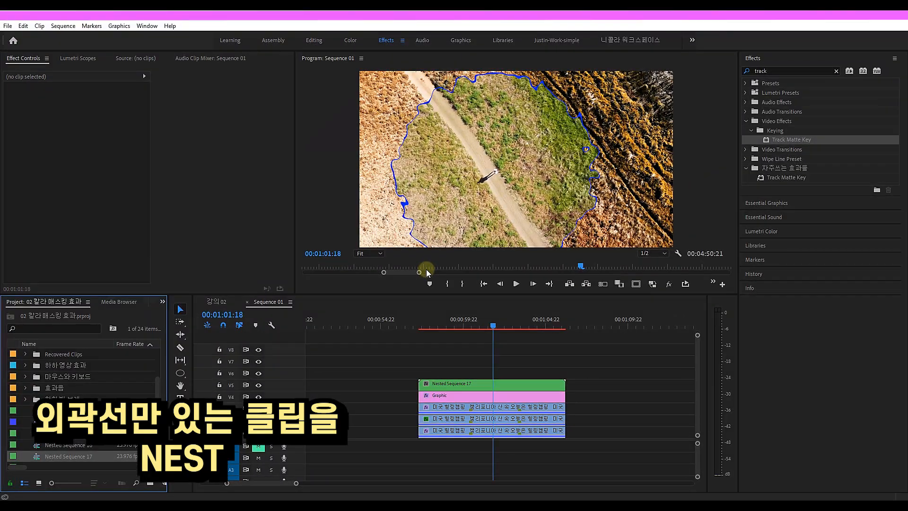
Find the Directional Blur effect and apply it to the nested outline clip on V5
left_click(460, 387)
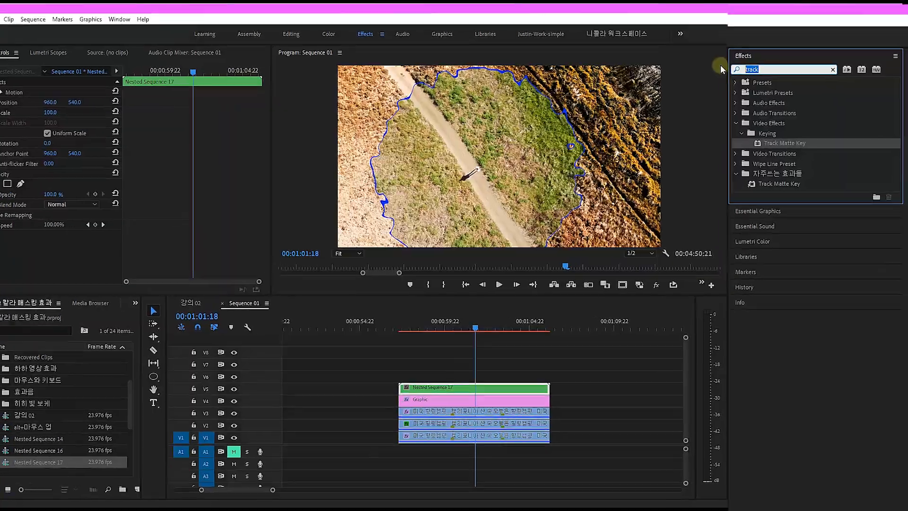
left_click(771, 68)
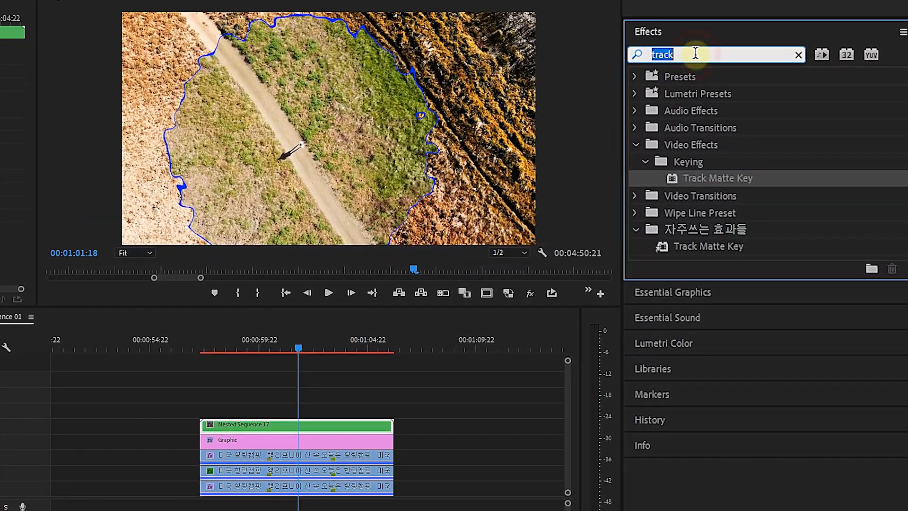
type("directional")
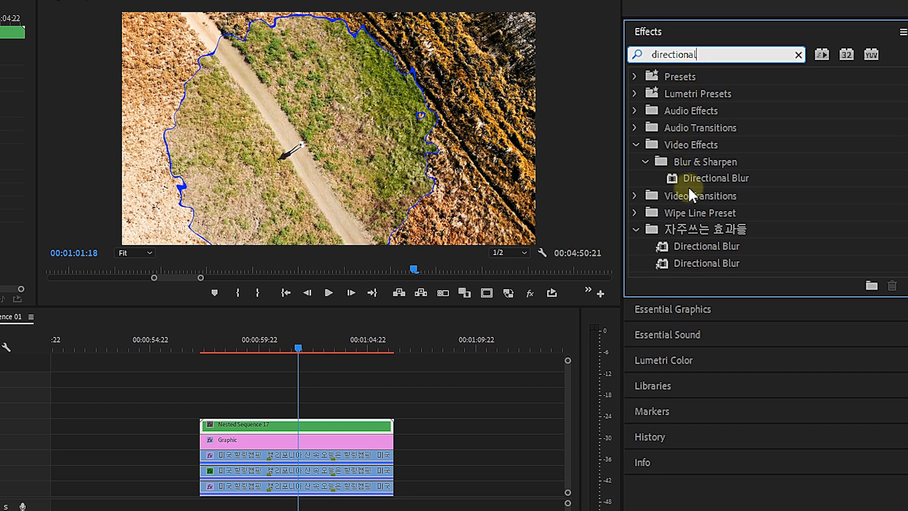
left_click_drag(704, 178, 317, 426)
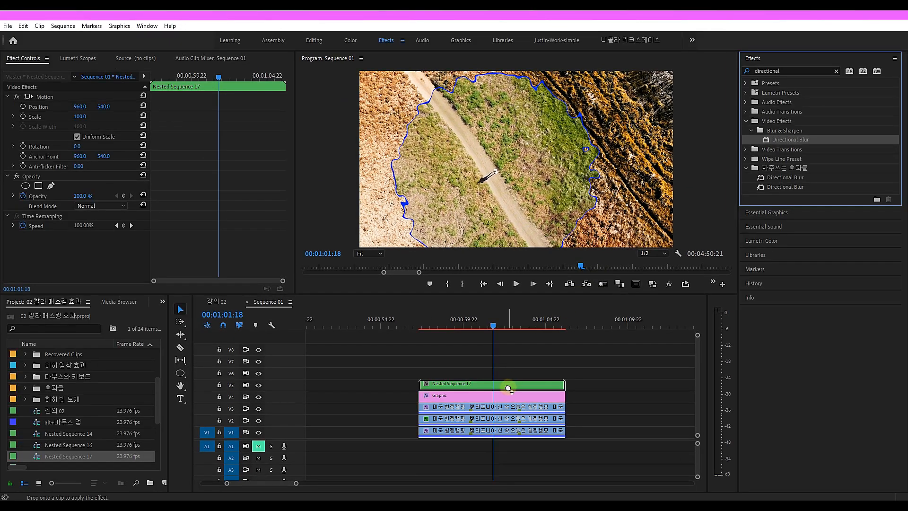
left_click_drag(508, 388, 506, 388)
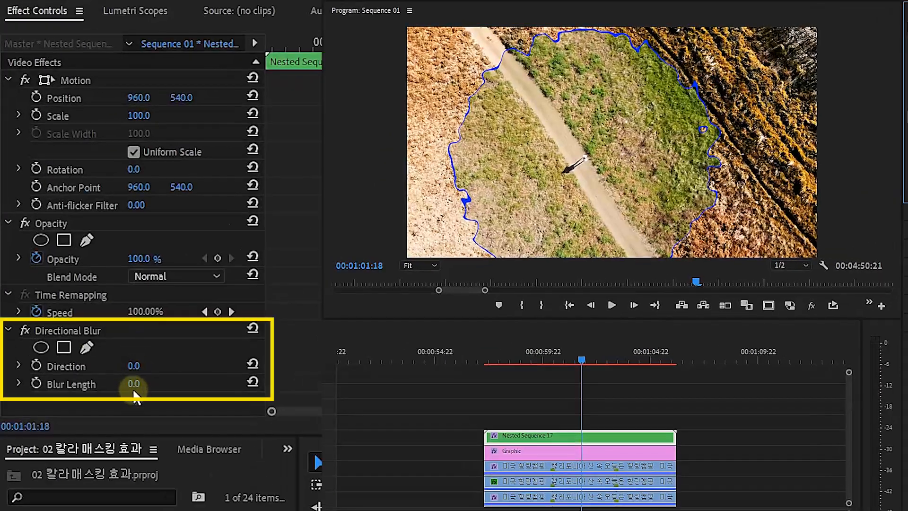
Set the Blur Length of the nested clip's Directional Blur to 160
left_click_drag(130, 377, 142, 377)
left_click(150, 378)
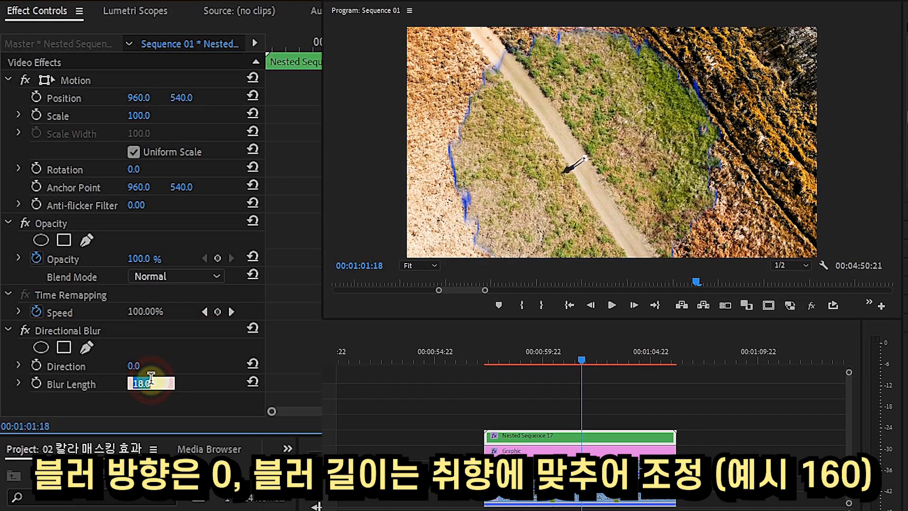
type("160")
key("Return")
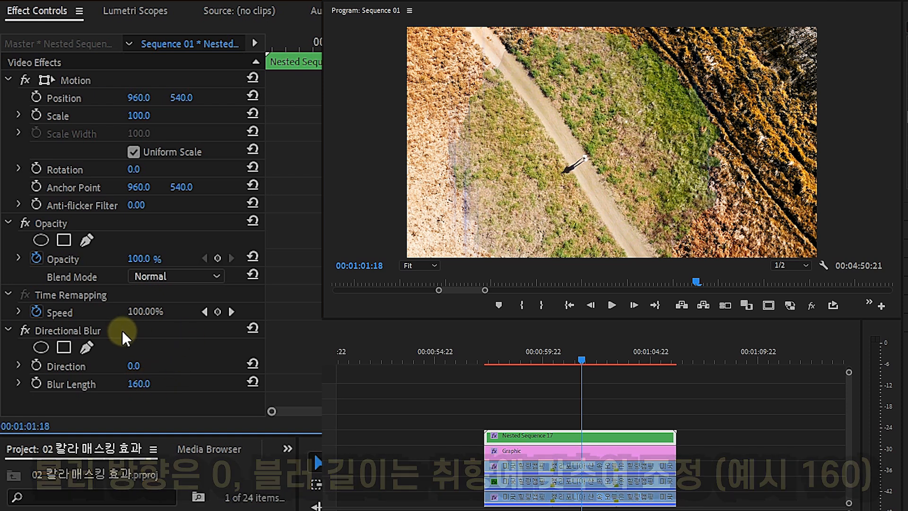
Duplicate the Directional Blur on the same nested clip and set the second one to Direction 90° and Blur Length 60
left_click(92, 330)
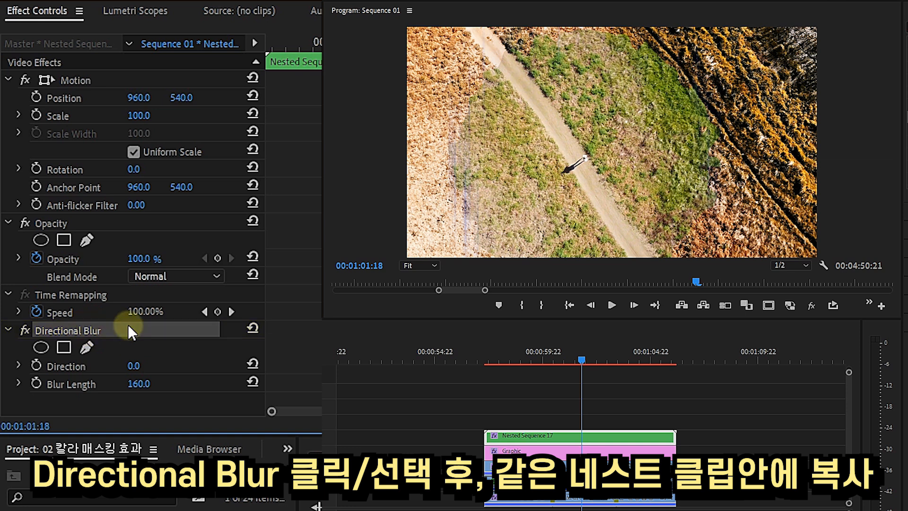
key("ctrl+c")
key("ctrl+v")
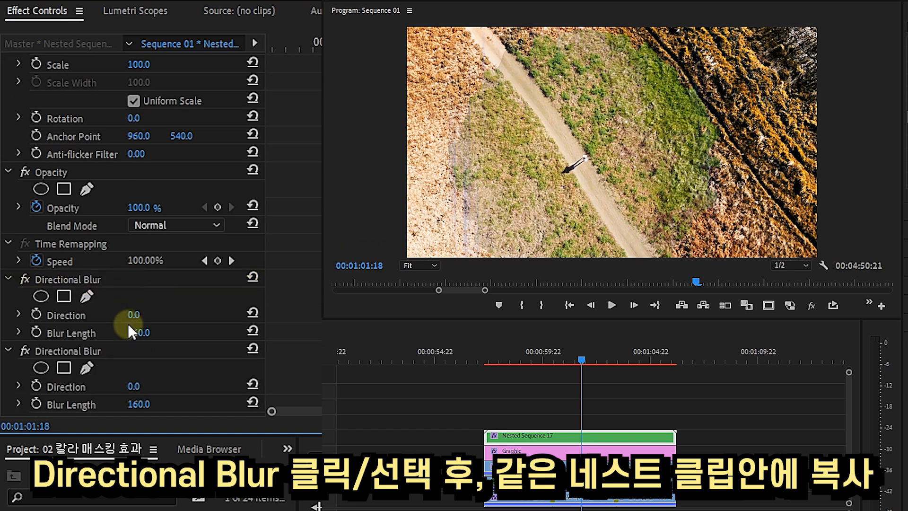
left_click(134, 370)
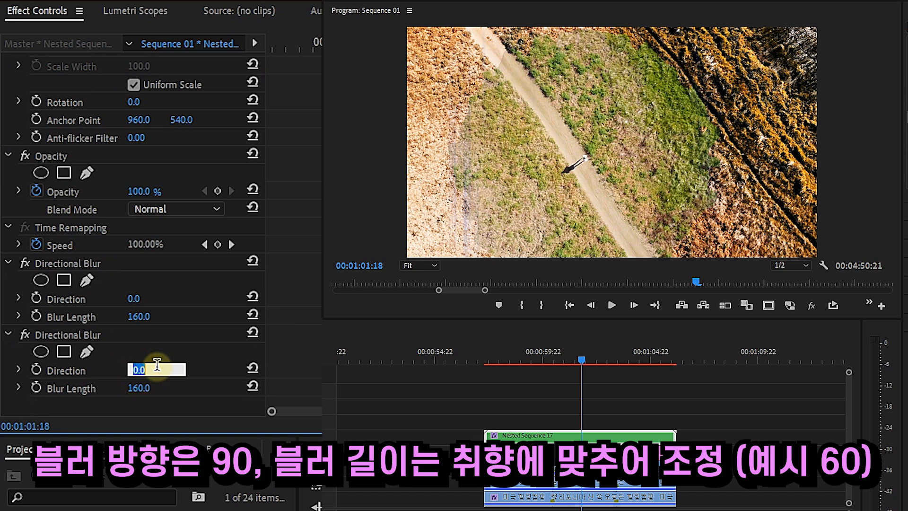
left_click(151, 384)
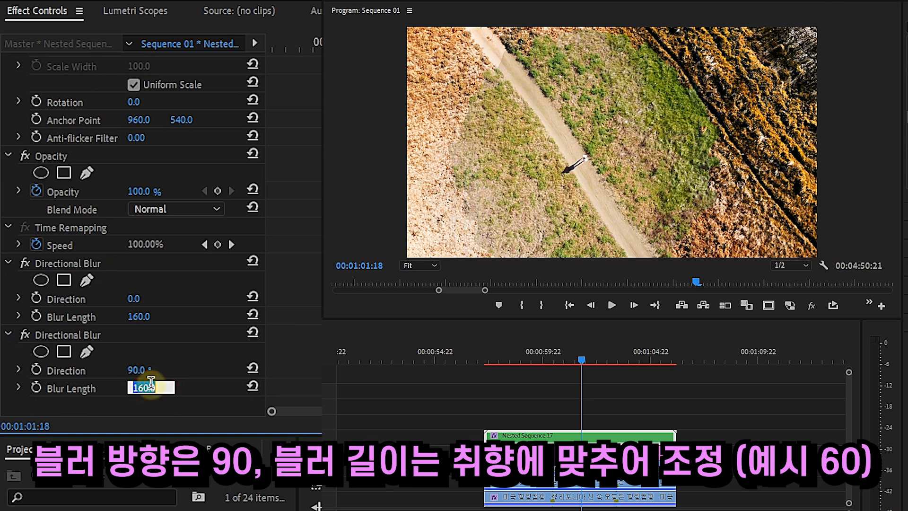
type("60")
key("Return")
Set the nested clip's opacity blend mode to Linear Dodge (Add) and duplicate the clip onto V6 and V7
left_click(174, 207)
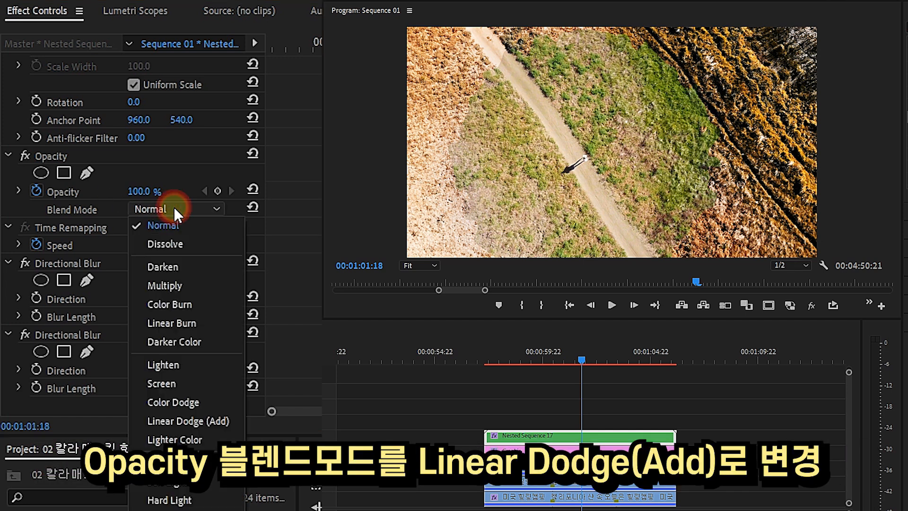
left_click(213, 420)
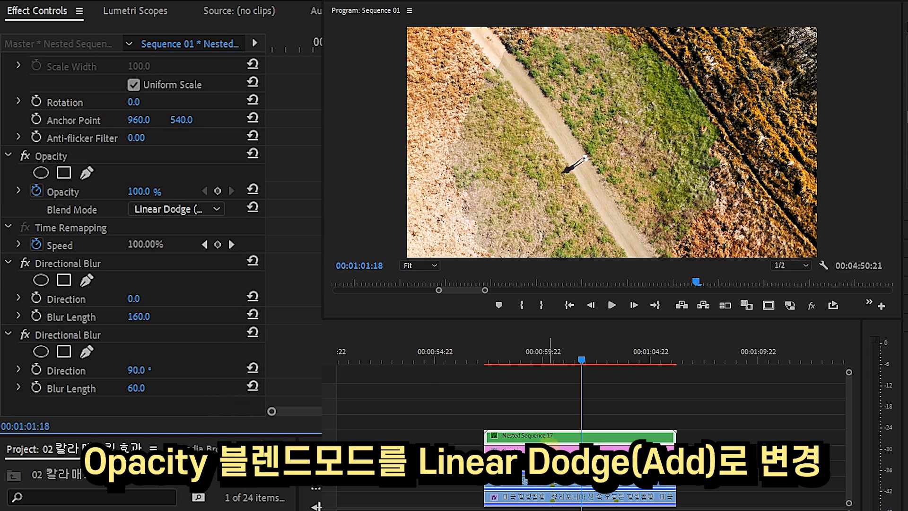
left_click(561, 441)
left_click_drag(561, 440, 562, 406)
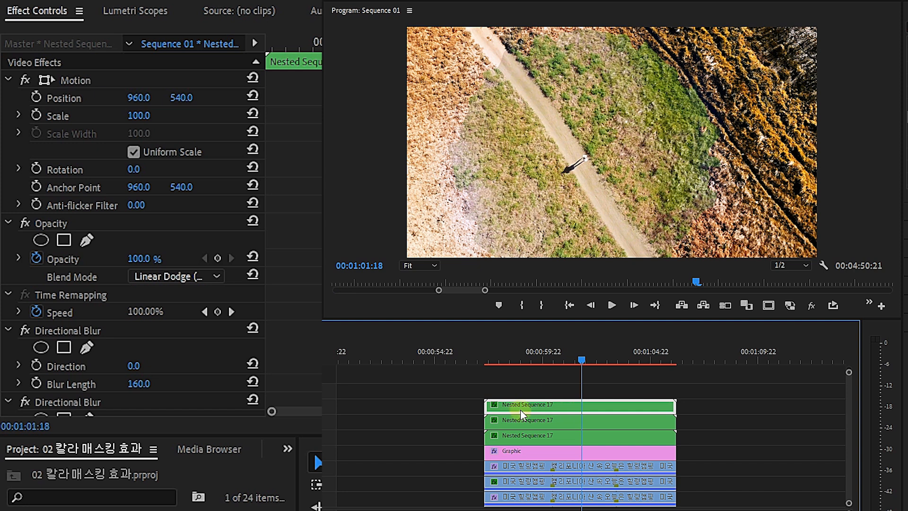
Delete both Directional Blur effects from the nested clip copy on V7
scroll(132, 236, "down", 3)
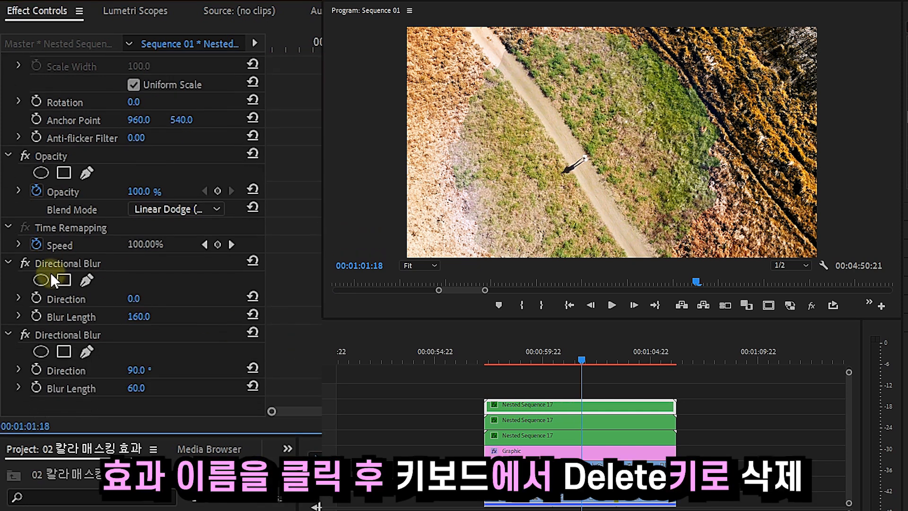
left_click(75, 259)
key("Delete")
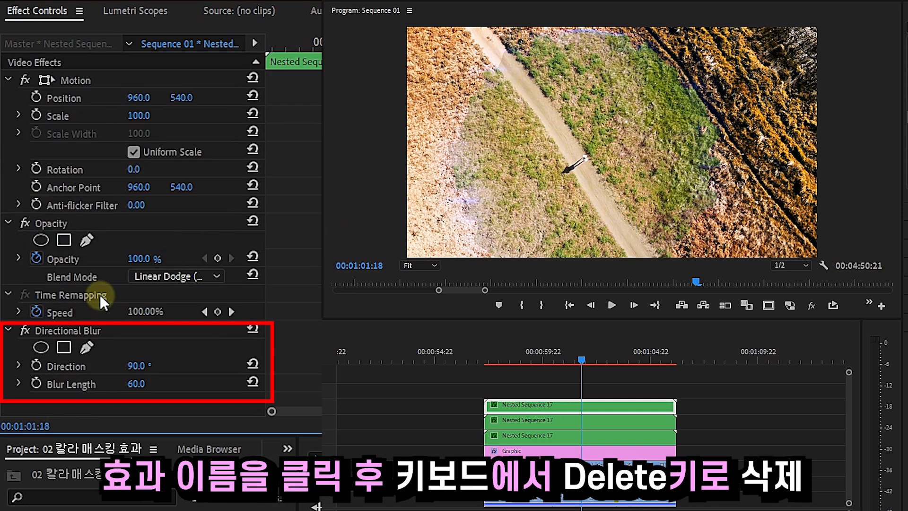
left_click(71, 330)
key("Delete")
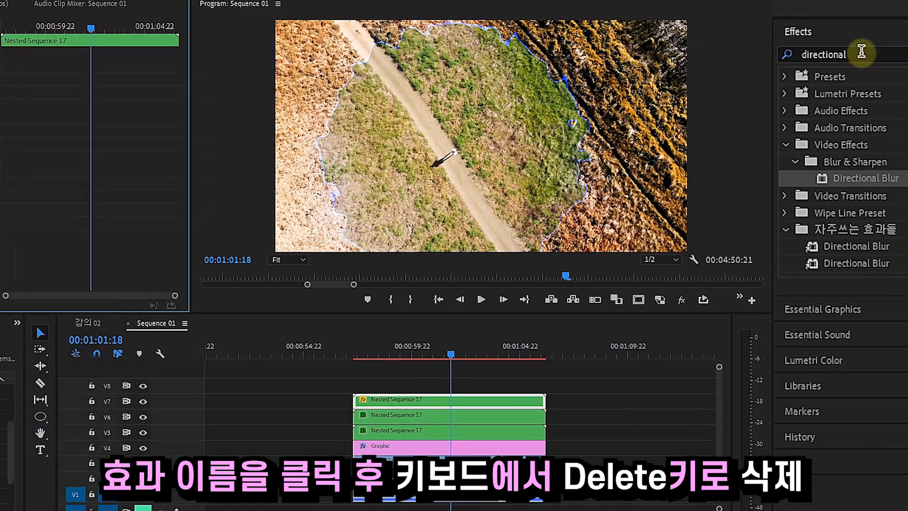
Find the Gaussian Blur effect, apply it to the nested clip on V7 and set its Blurriness to 36
left_click(729, 55)
key("ctrl+a")
type("gaus")
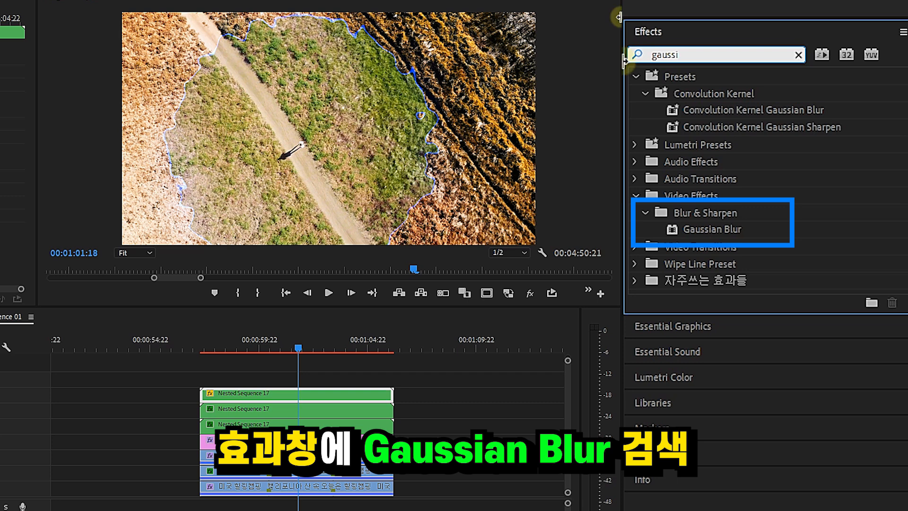
left_click_drag(714, 225, 277, 395)
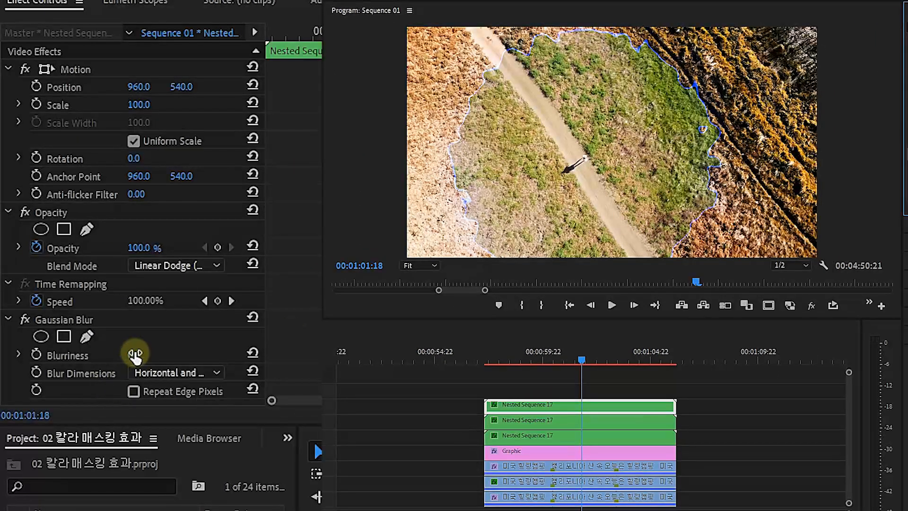
left_click_drag(134, 355, 144, 355)
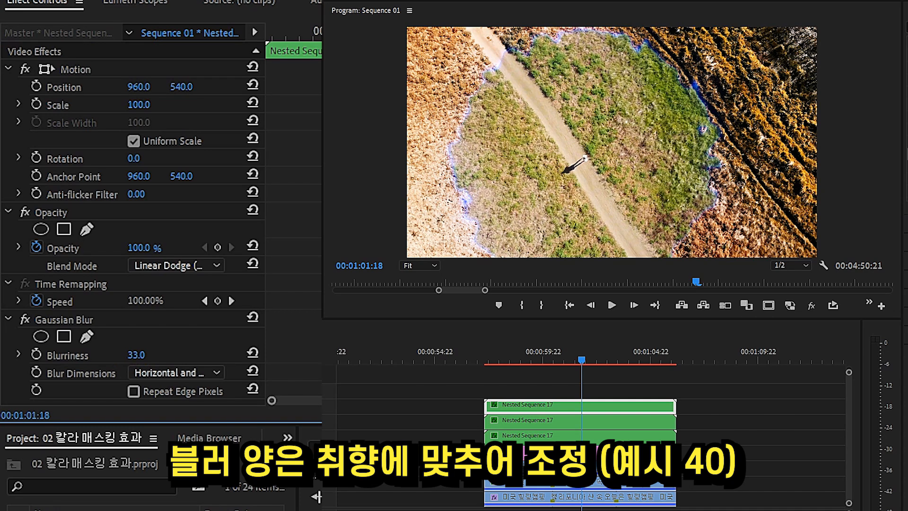
left_click_drag(142, 355, 135, 355)
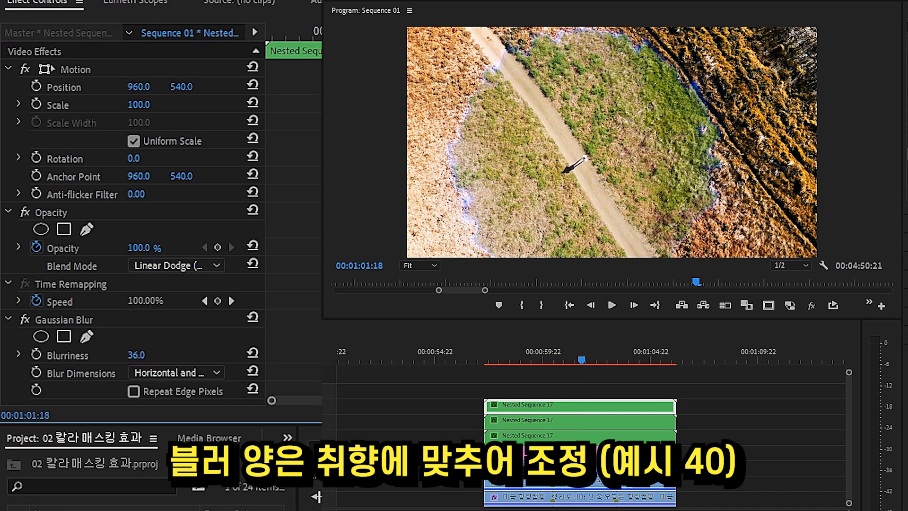
Set the Gaussian Blur's Blurriness to 40 on the V7 nested clip and play back the reveal from 00:00:58:22
left_click(151, 352)
type("40")
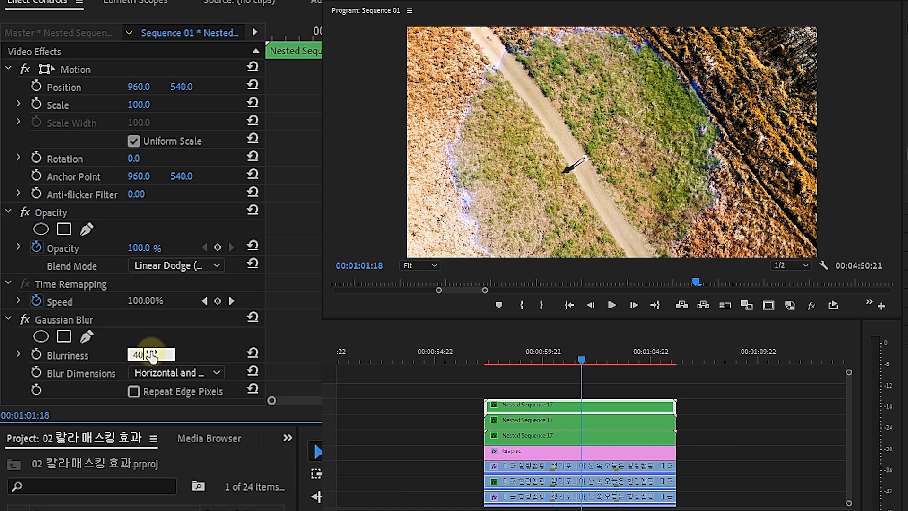
left_click(522, 359)
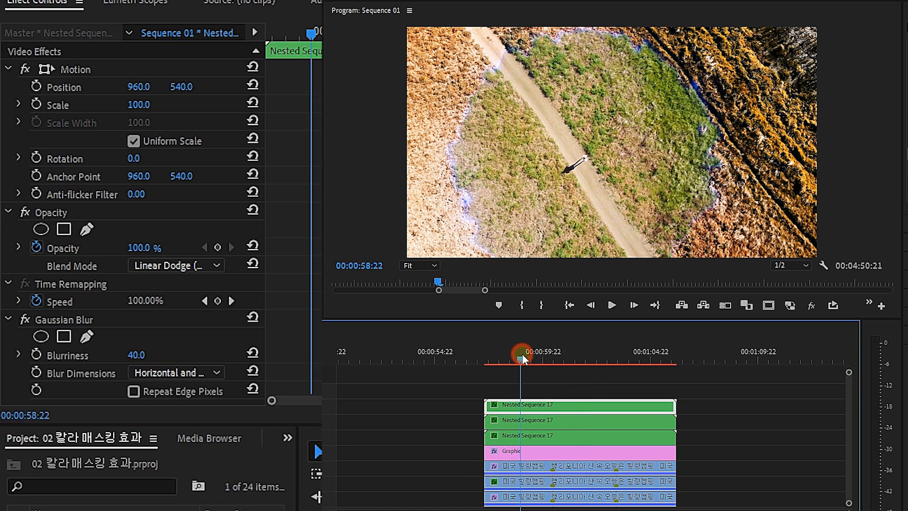
key("space")
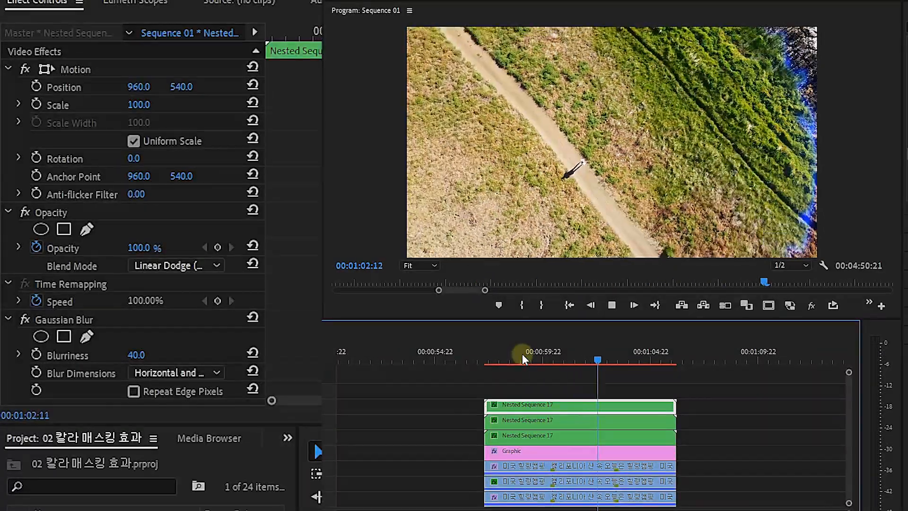
Change the circle's stroke colour to light blue 00A8FF inside the nested sequence and check the glow in Sequence 01 at 00:01:01:14
left_click(580, 355)
left_click_drag(566, 357, 571, 360)
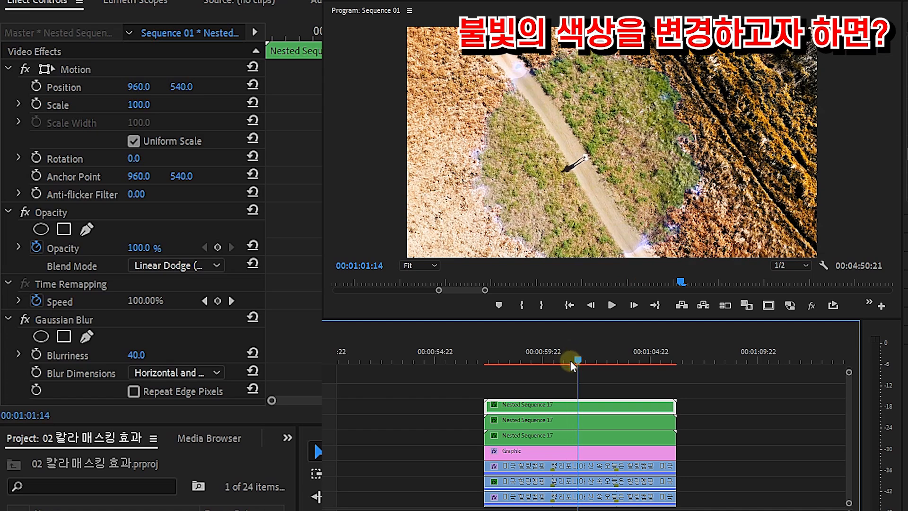
double_click(586, 409)
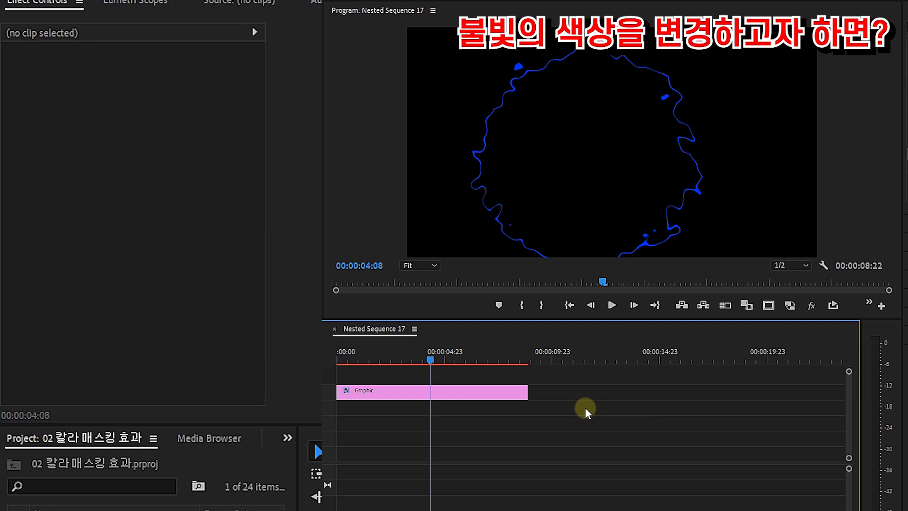
left_click(389, 393)
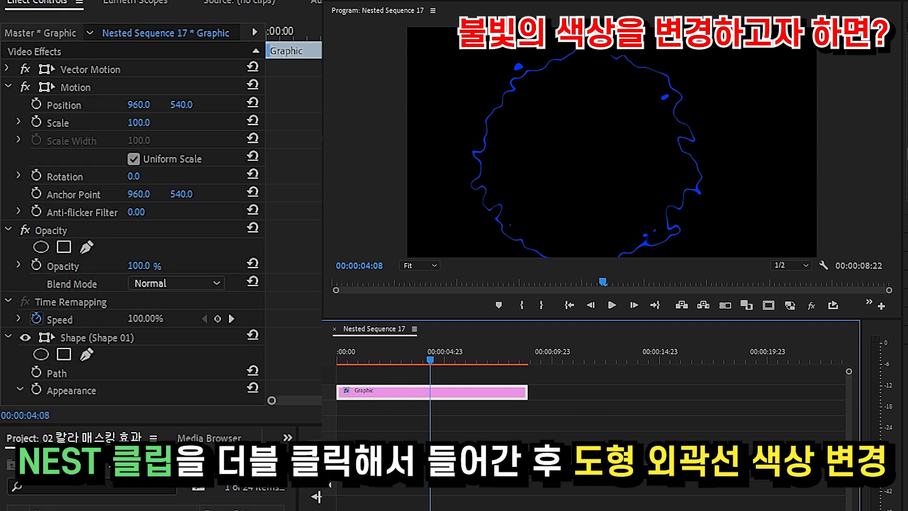
scroll(134, 222, "down", 6)
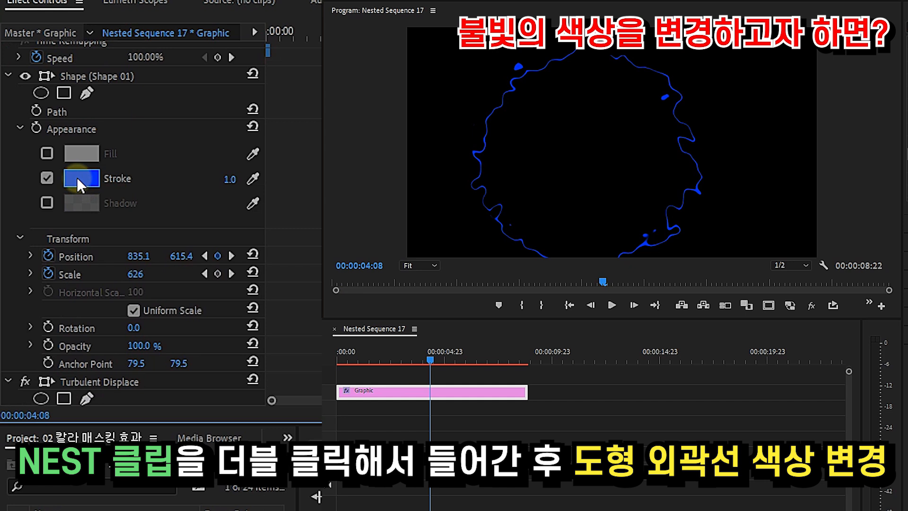
left_click(77, 177)
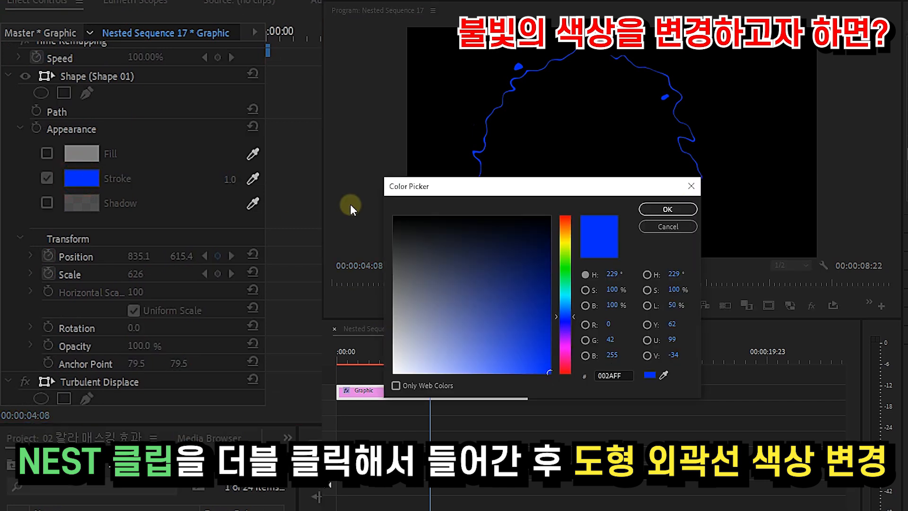
left_click(574, 310)
left_click_drag(573, 309, 574, 306)
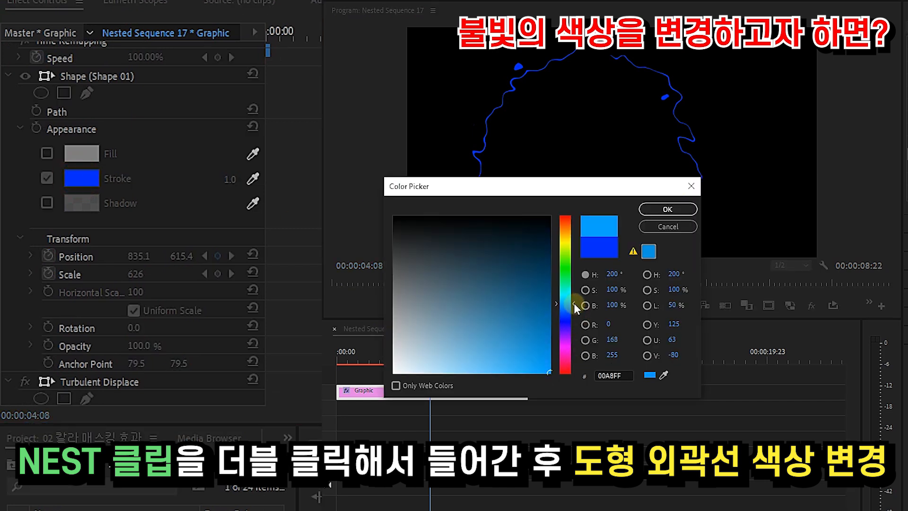
left_click(667, 209)
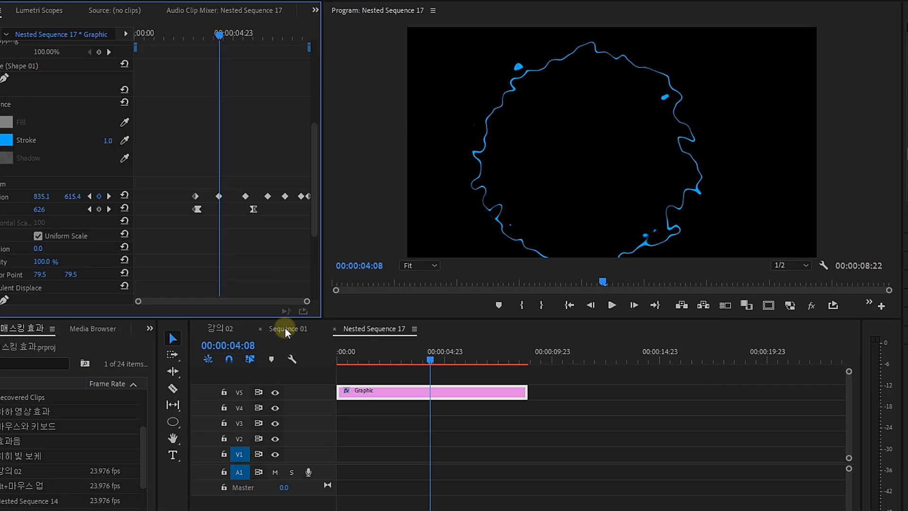
left_click(284, 327)
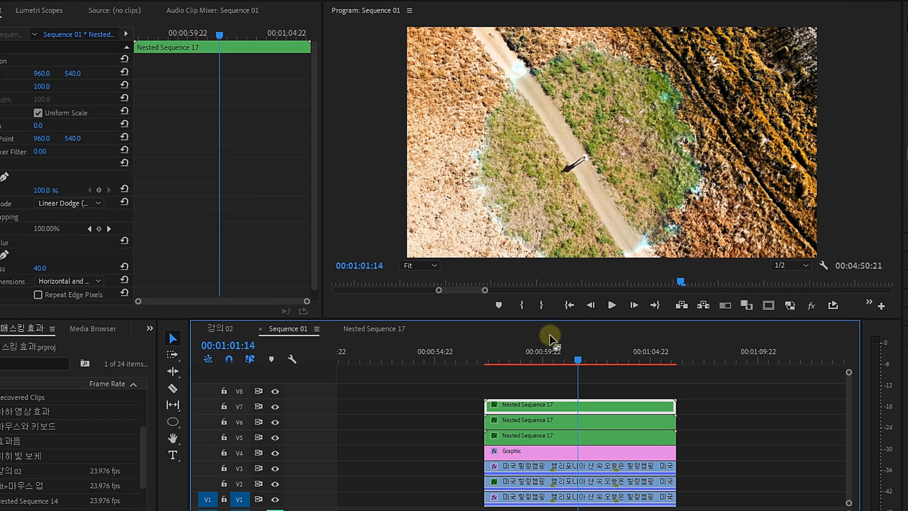
Change the circle's stroke colour to yellow inside the nested sequence and return to Sequence 01
left_click(579, 407)
double_click(580, 407)
left_click_drag(314, 141, 315, 179)
scroll(47, 162, "down", 5)
left_click(4, 123)
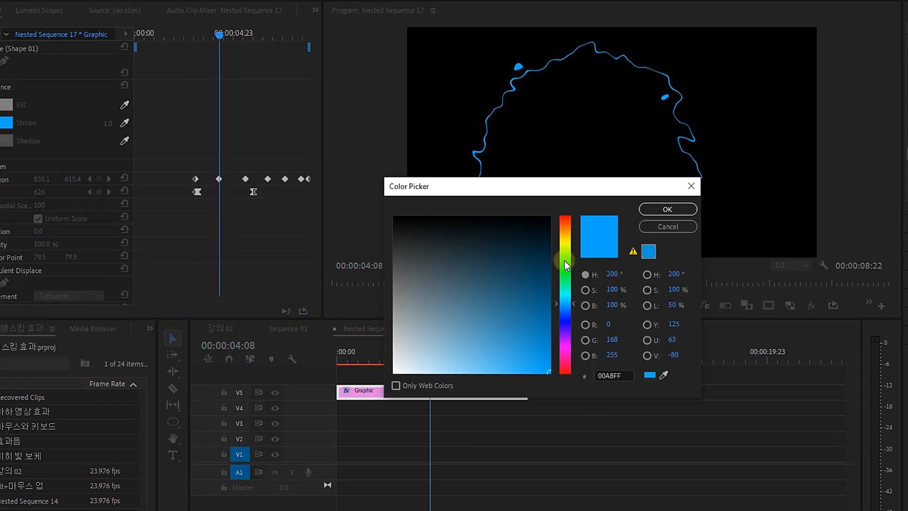
left_click(567, 243)
left_click(662, 209)
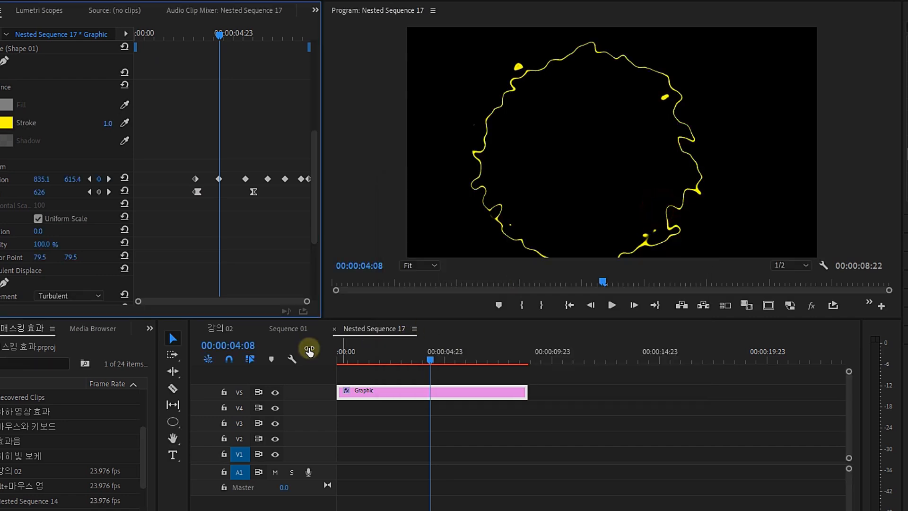
left_click(289, 328)
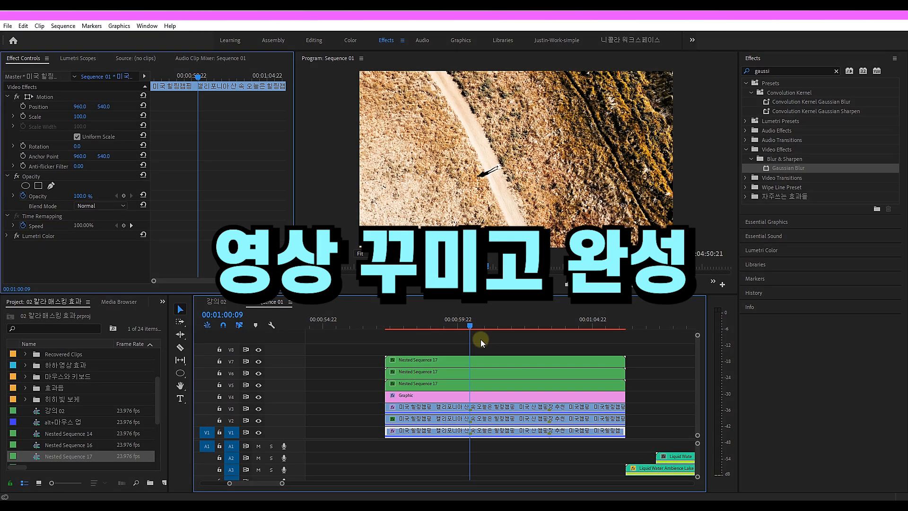
Move the two Liquid Water sound clips beneath the reveal and shift the gymnopedie music clip earlier to about 00:00:51:03
left_click_drag(673, 458, 502, 457)
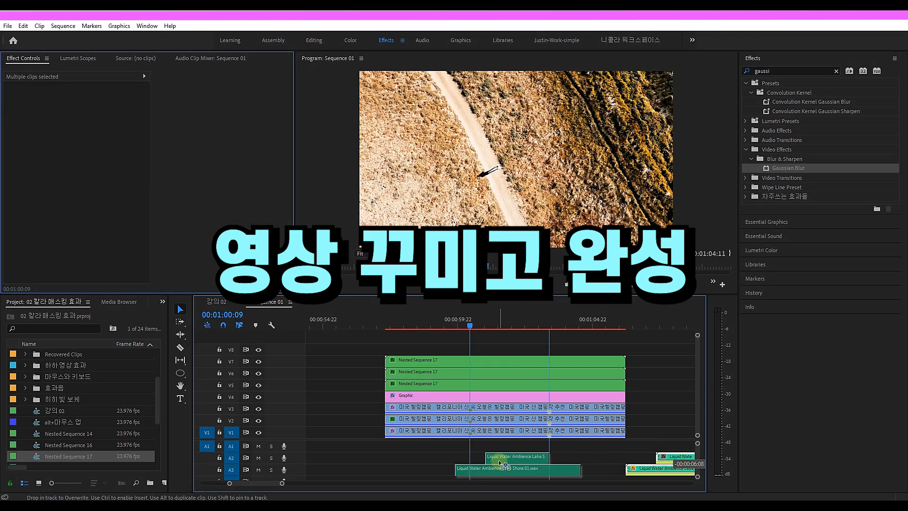
scroll(599, 430, "down", 5)
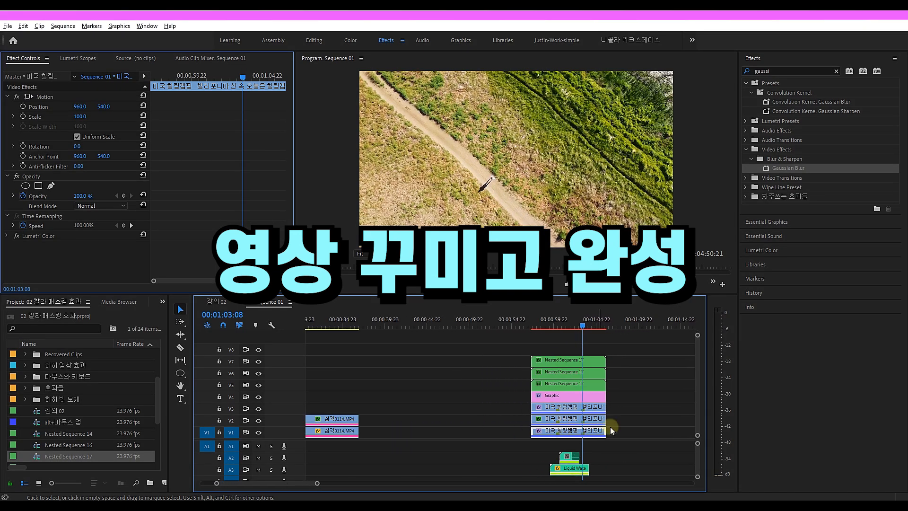
scroll(639, 454, "down", 6)
left_click_drag(669, 478, 492, 481)
Extend the start of the V1 drone clip back to the beginning of the music, at about 00:00:51:03
scroll(492, 473, "up", 4)
left_click_drag(466, 430, 372, 430)
left_click(375, 325)
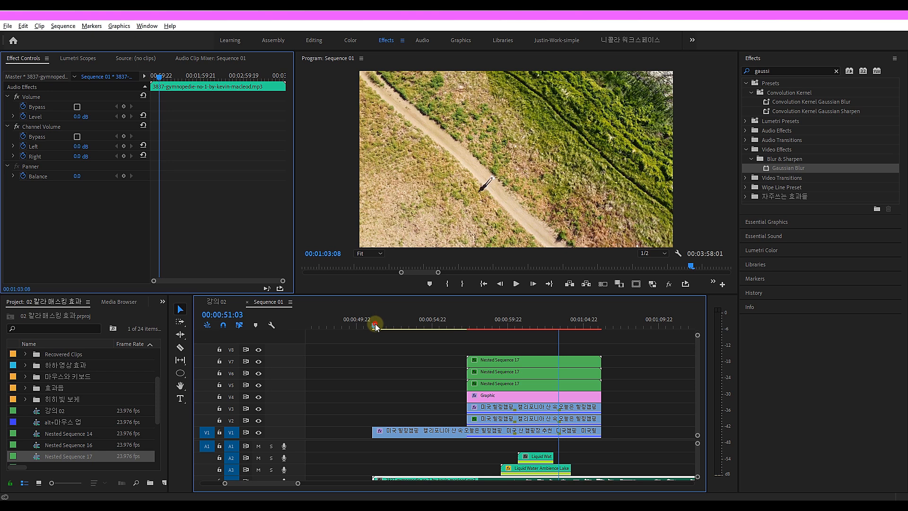
Move the "여름이었다.." title clip on V8 to start at 00:01:02:22 and play back the finished reveal
left_click_drag(638, 350, 647, 350)
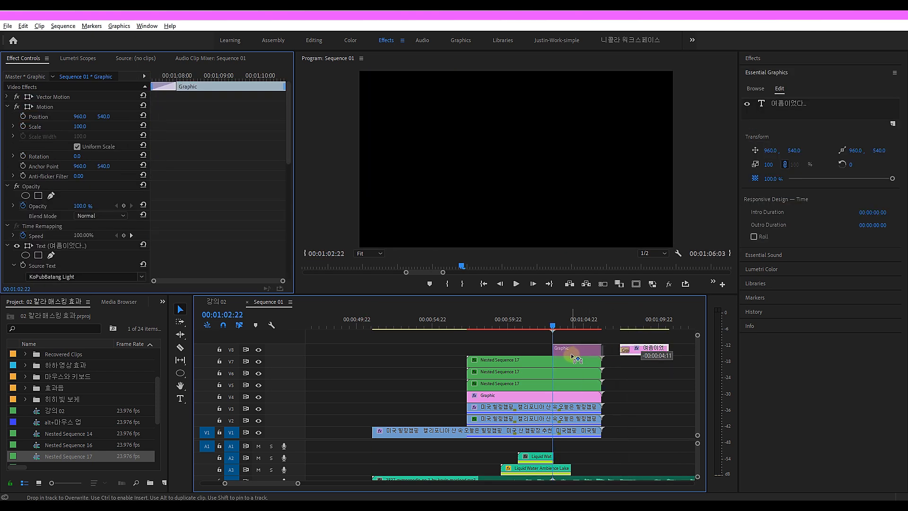
left_click_drag(571, 357, 571, 357)
left_click_drag(537, 326, 469, 326)
key("space")
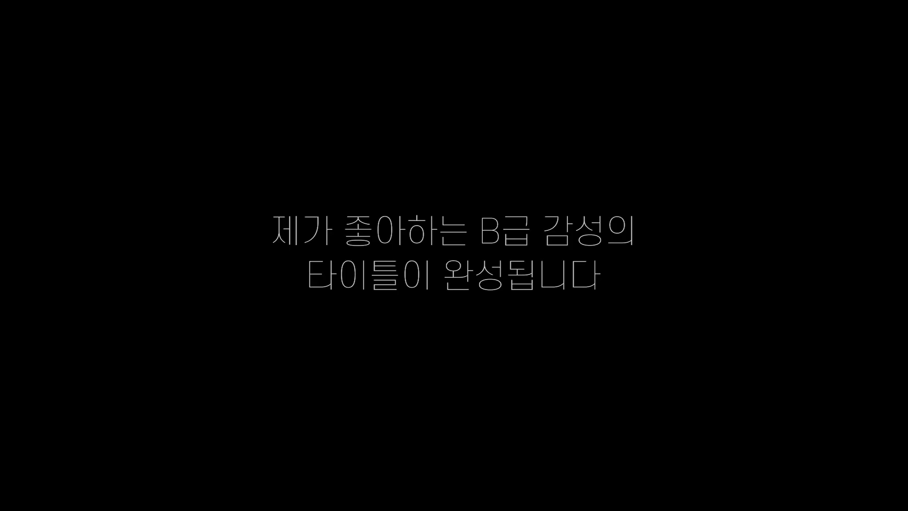